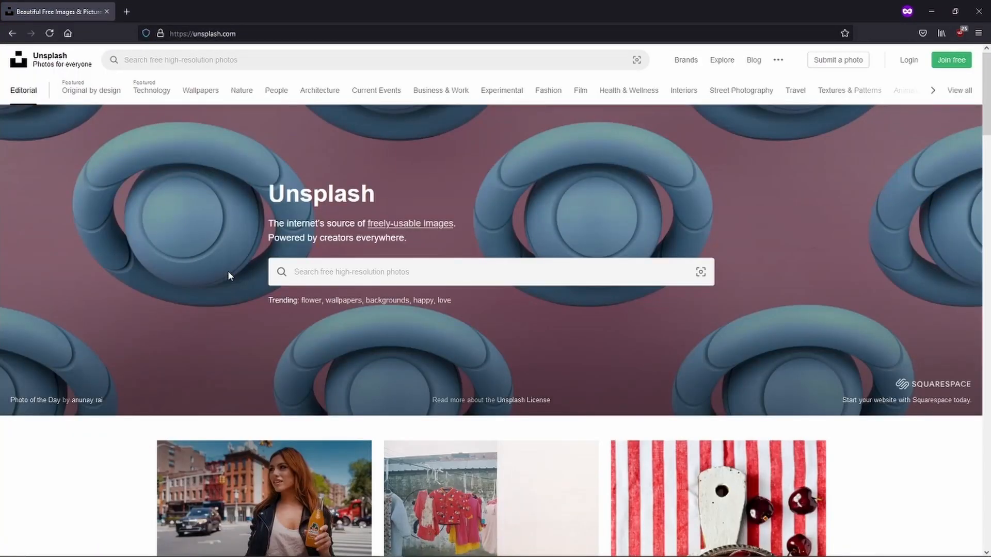
Step: Search Unsplash for photos of mountains
left_click(441, 273)
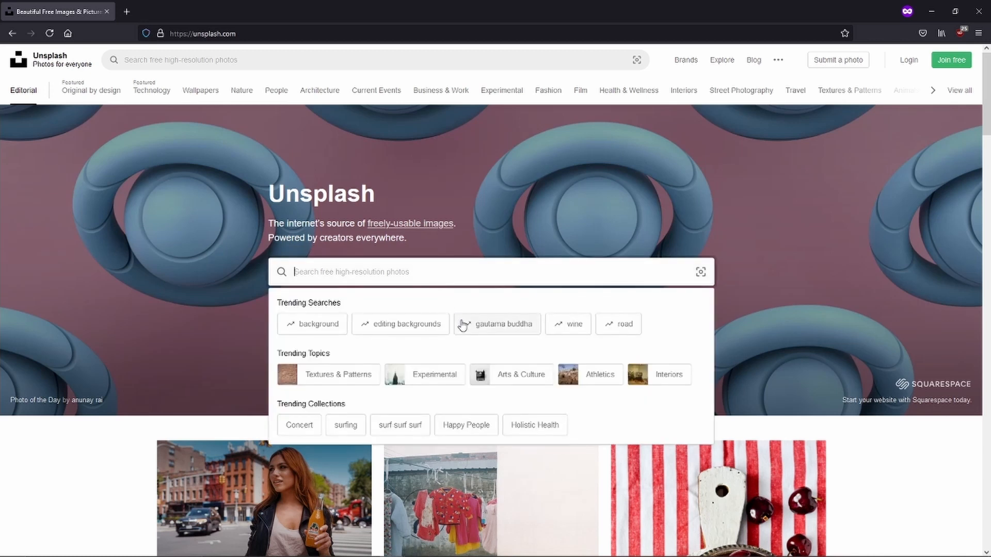
type("mo")
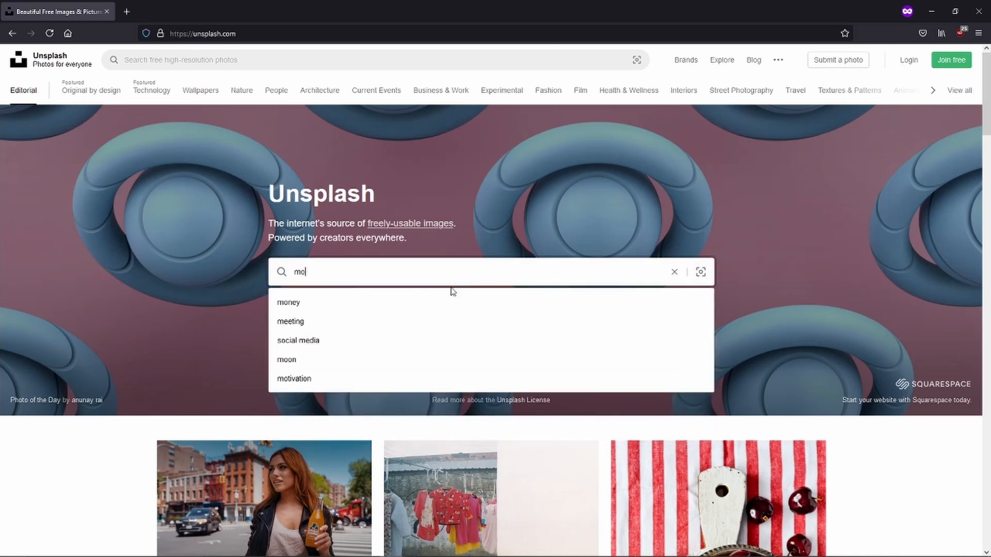
type("untains")
key("Return")
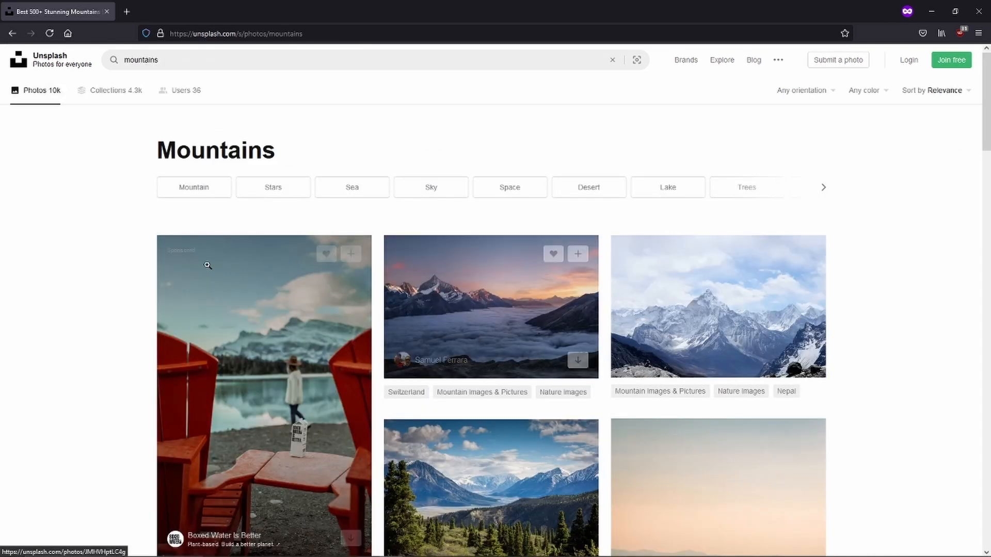
Step: Find and open the photo of dark silhouetted mountains under an orange sunset sky in the search results
scroll(98, 280, "down", 1)
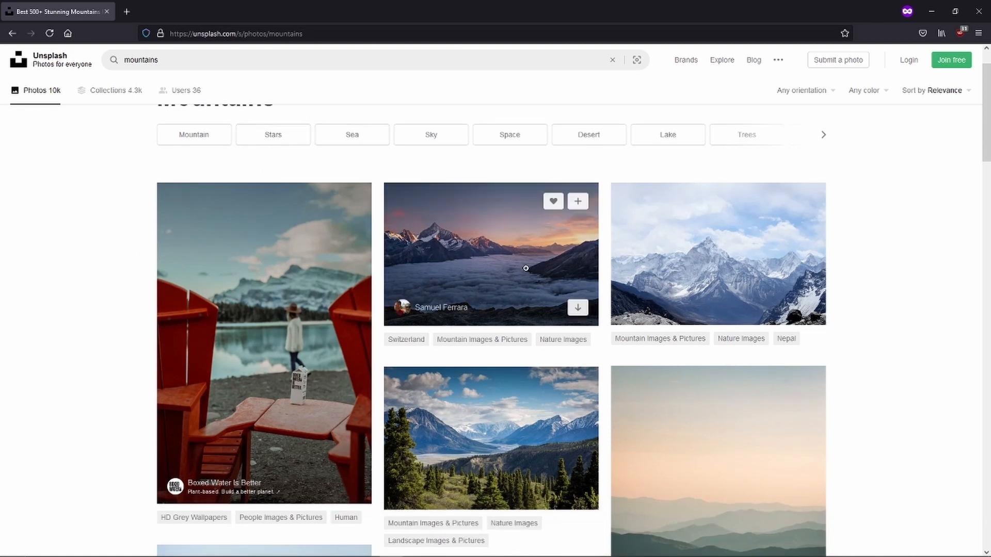
scroll(948, 359, "down", 1)
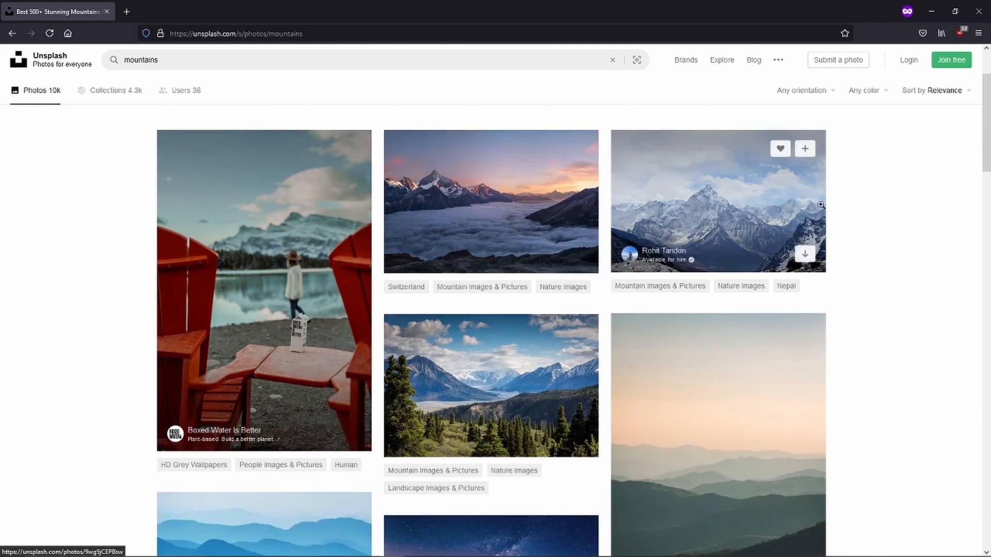
scroll(922, 303, "down", 3)
scroll(923, 302, "down", 3)
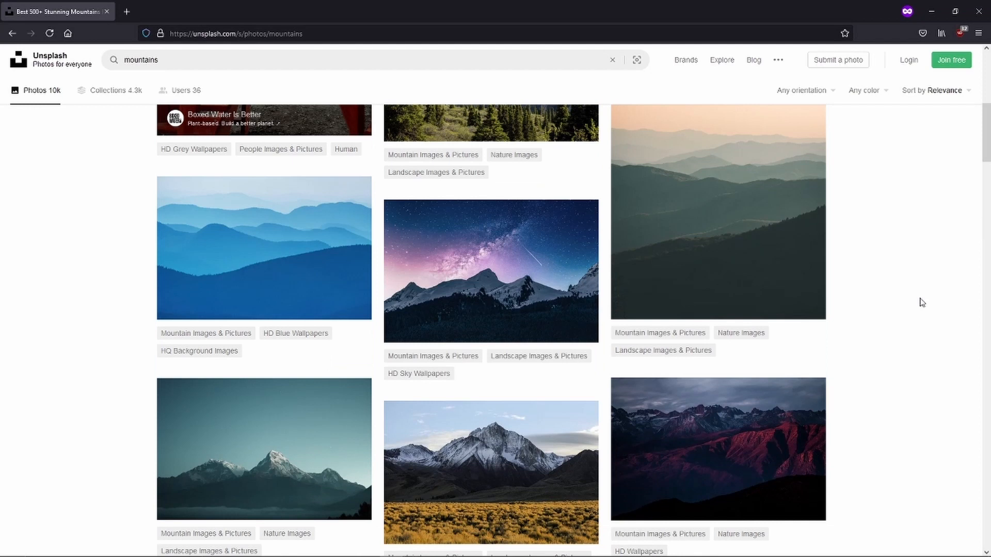
scroll(830, 341, "down", 5)
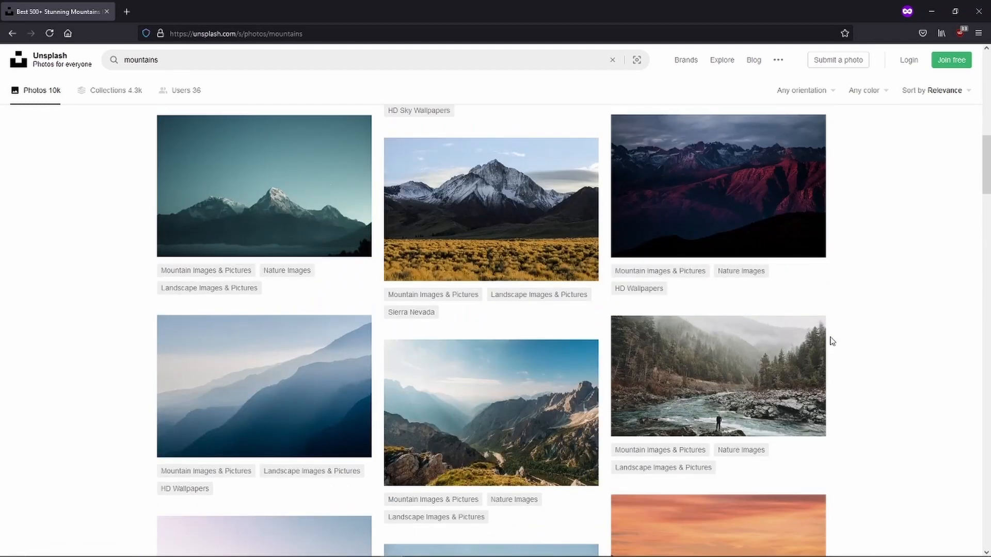
scroll(834, 341, "down", 3)
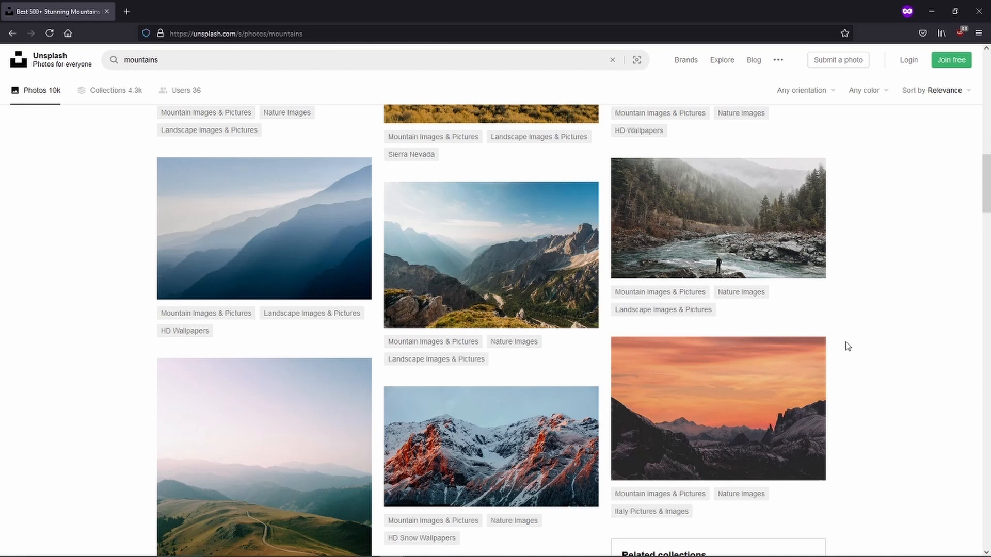
mouse_move(815, 382)
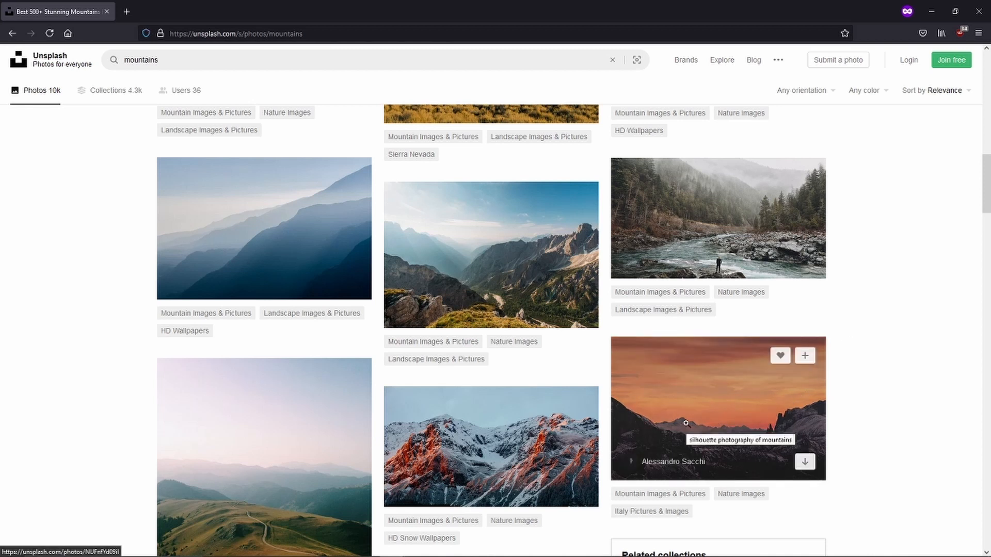
scroll(705, 425, "down", 1)
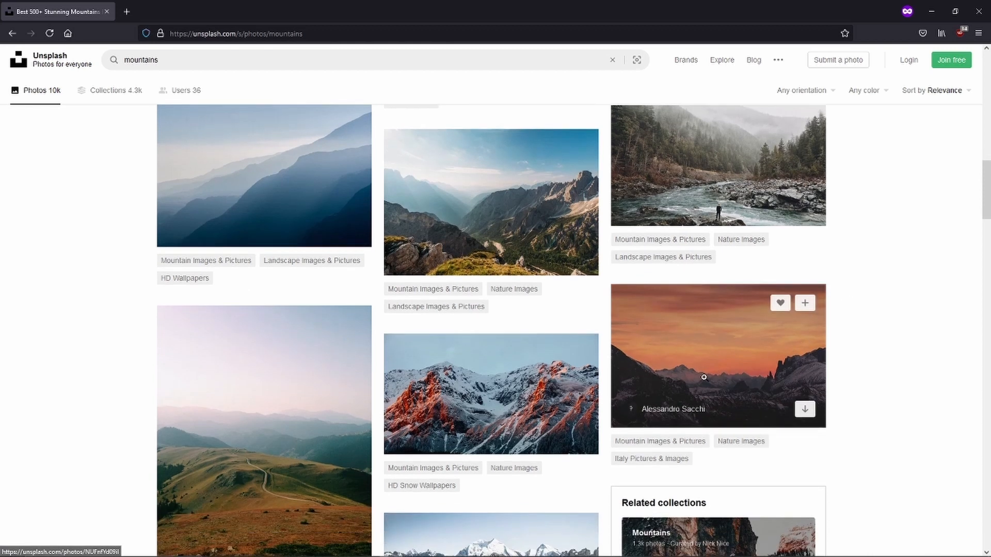
left_click(737, 345)
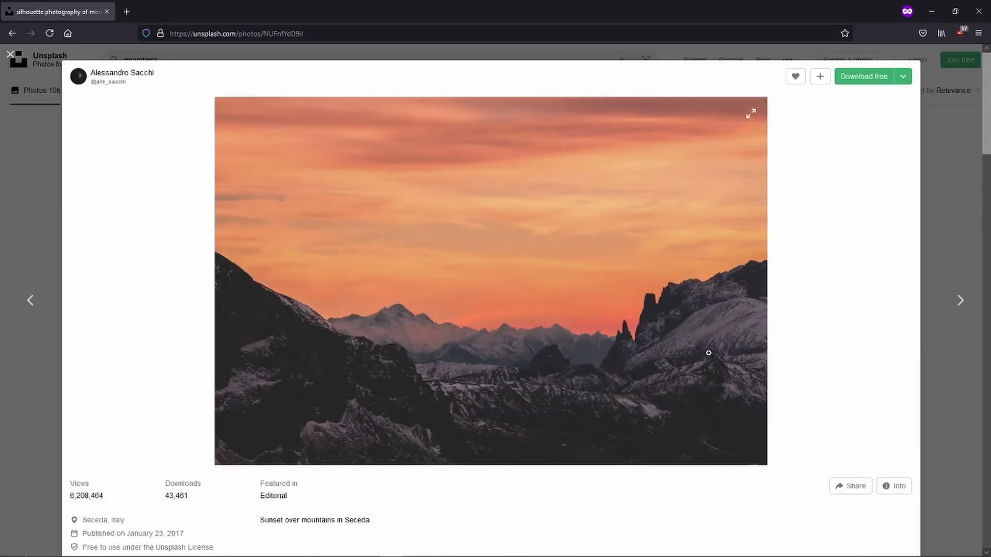
left_click(901, 81)
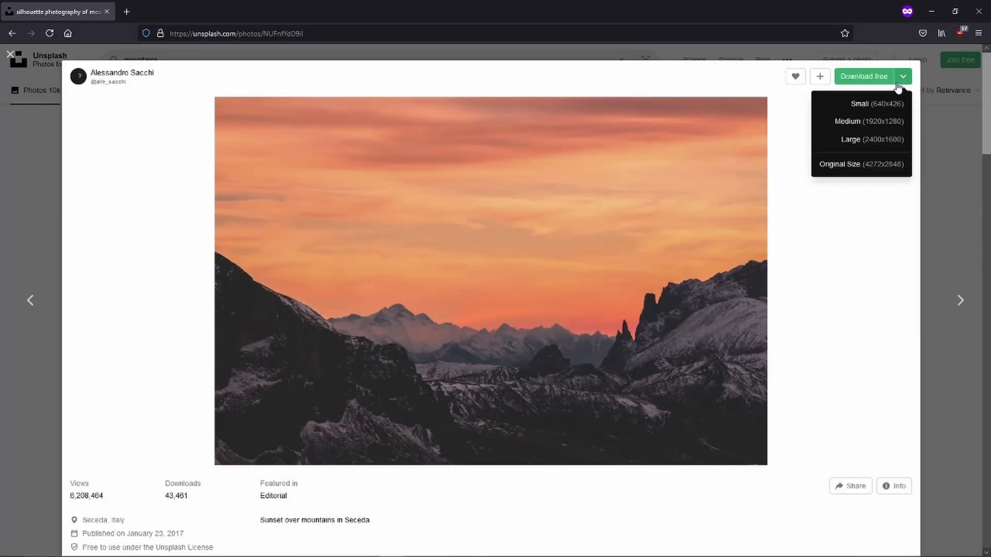
left_click(855, 255)
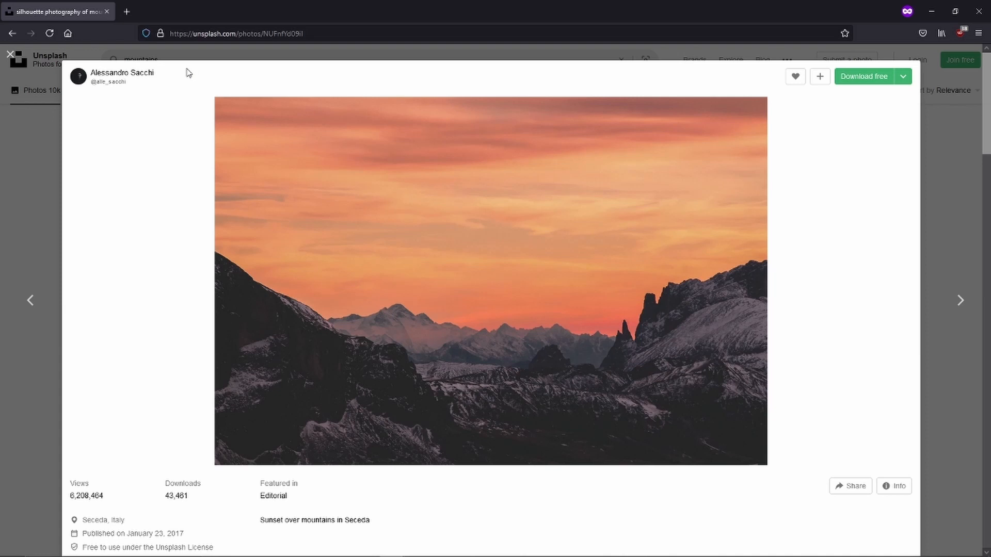
left_click_drag(187, 73, 91, 73)
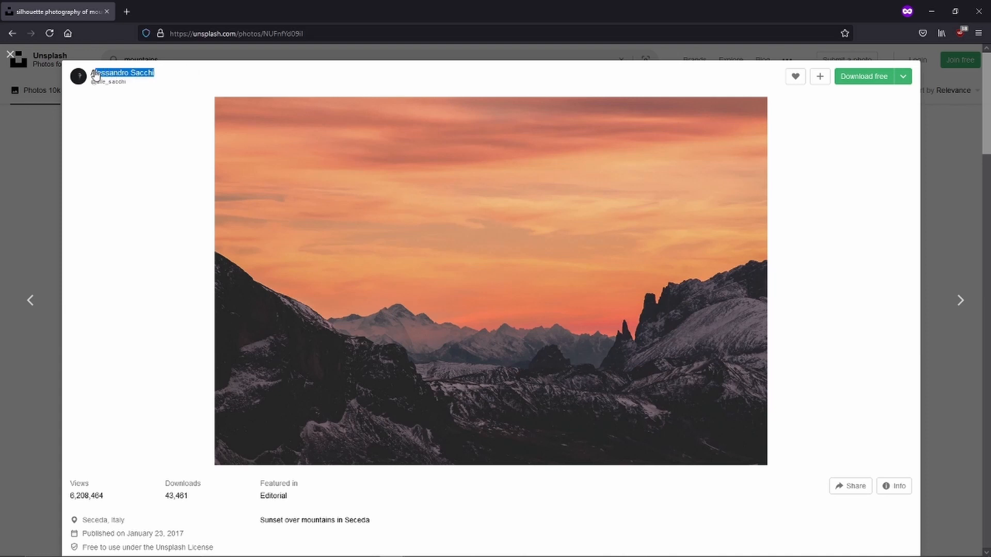
left_click(116, 124)
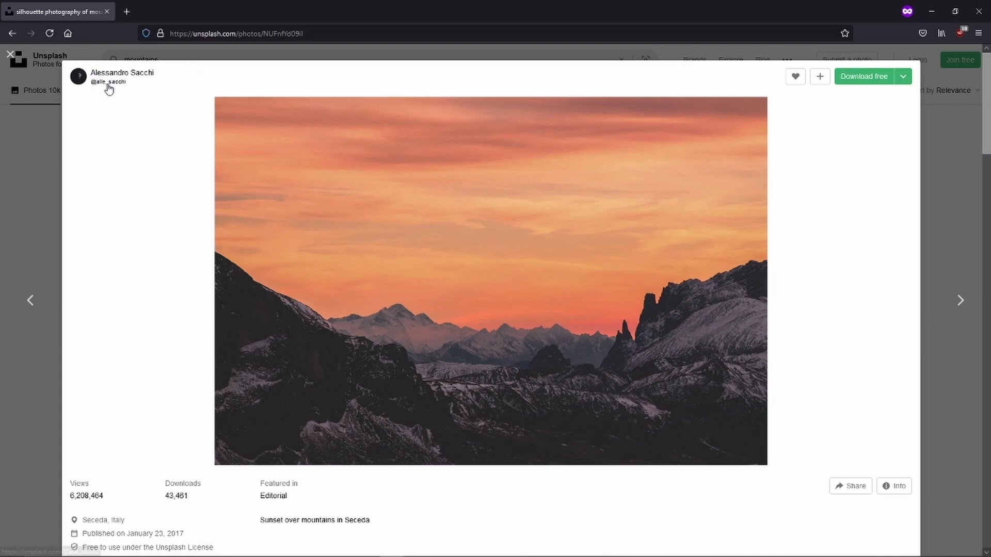
Step: Download the sunset mountain photo in its original size of 4272x2848 and save the file
left_click(902, 78)
left_click(892, 164)
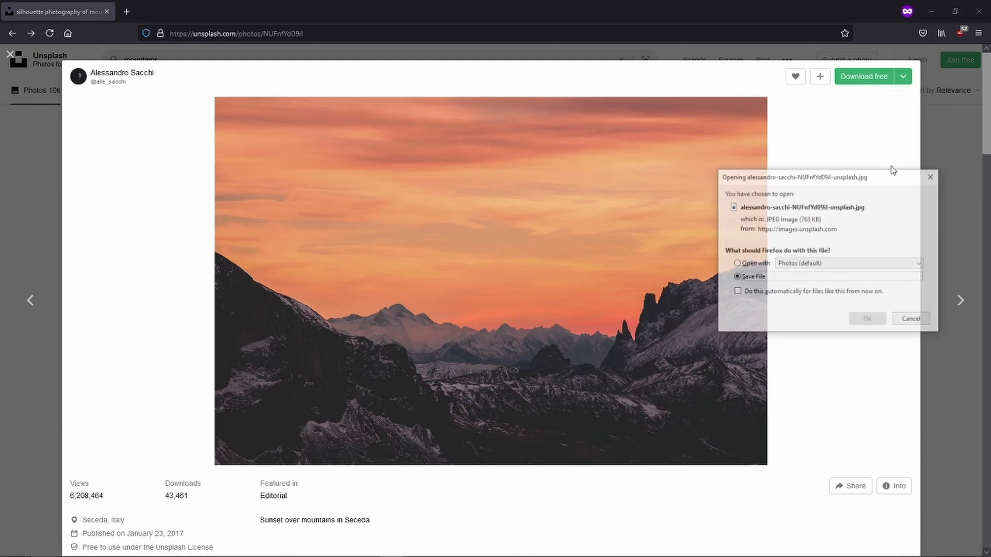
left_click(867, 319)
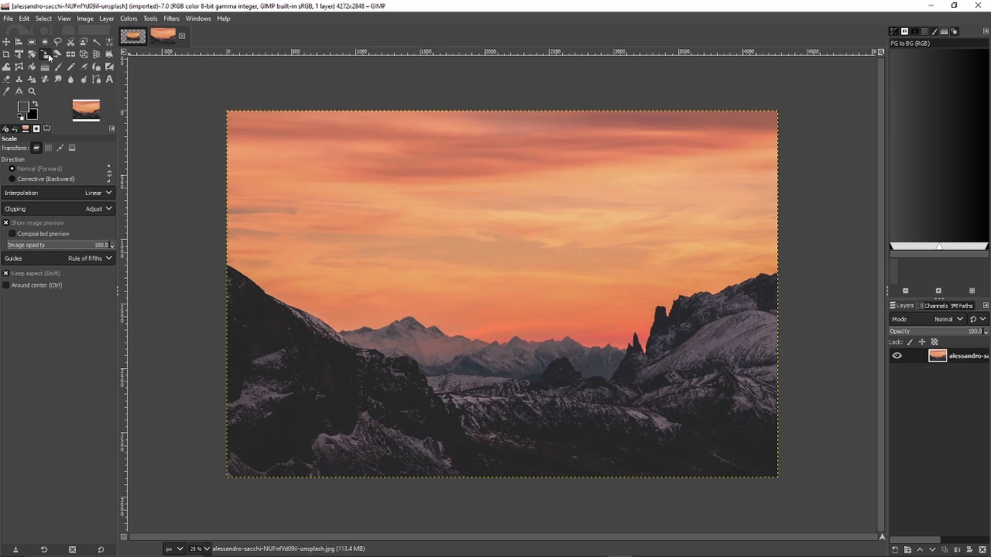
Step: In GIMP, scale the photo layer to 1920 px wide, trying an unlinked 1080 px height before applying the proportional 1280 px height
left_click(45, 54)
left_click(427, 199)
double_click(789, 84)
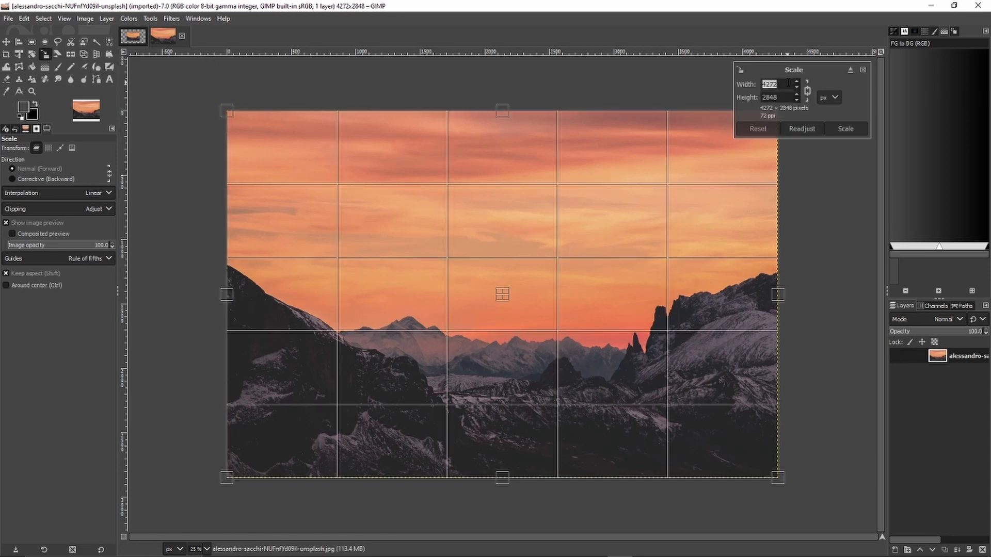
type("1920")
left_click(791, 96)
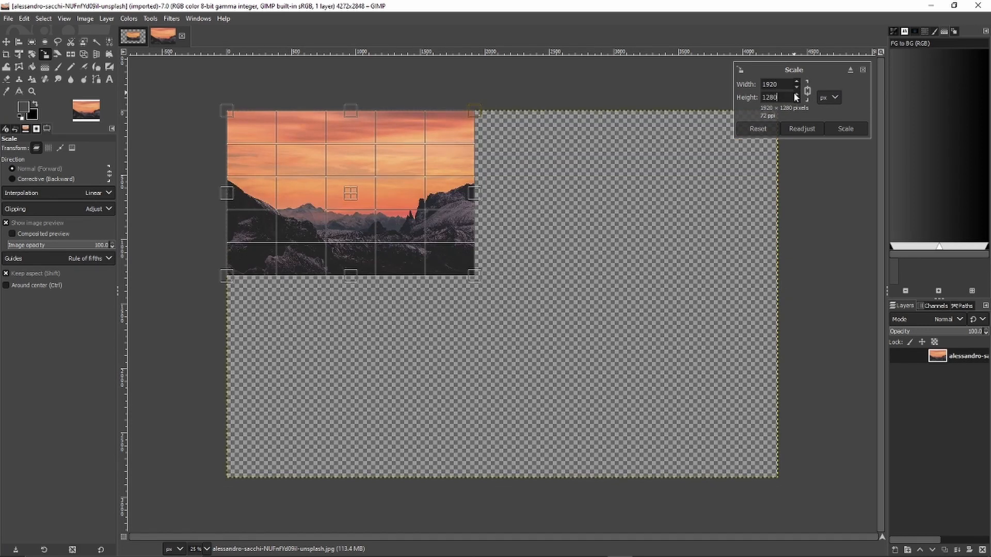
left_click(807, 91)
double_click(771, 97)
type("1080")
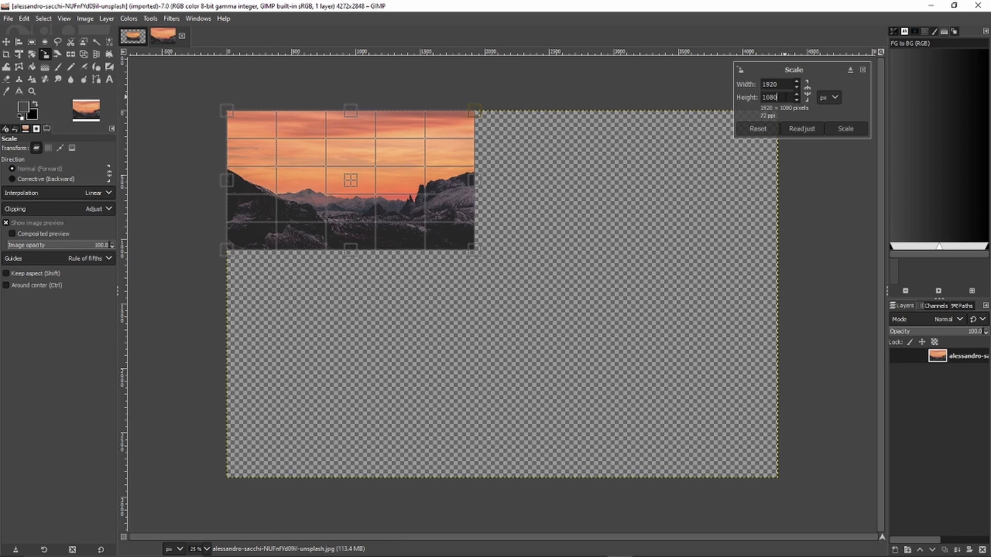
key("Return")
Step: Resize the image canvas to 1920 × 1080 px without resizing the layers
left_click(107, 19)
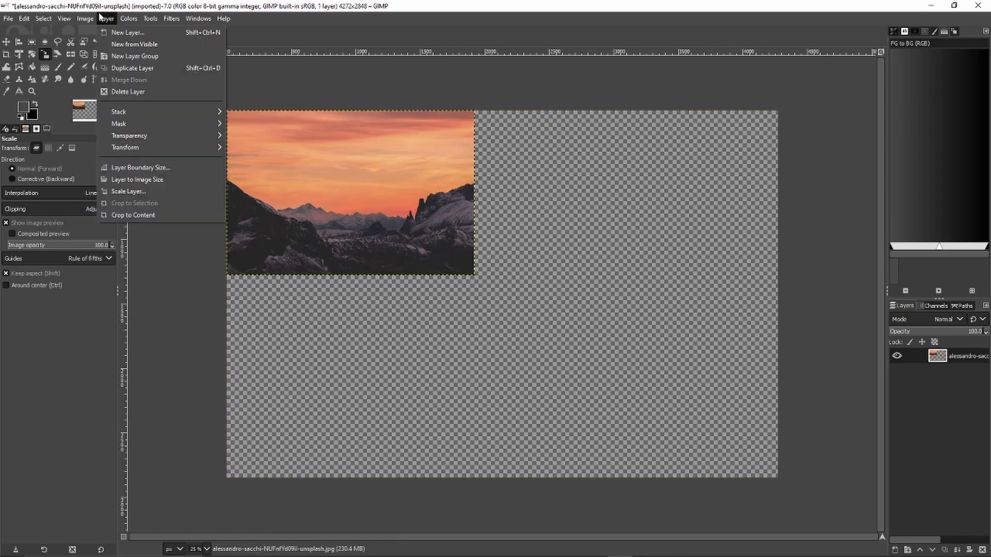
mouse_move(85, 19)
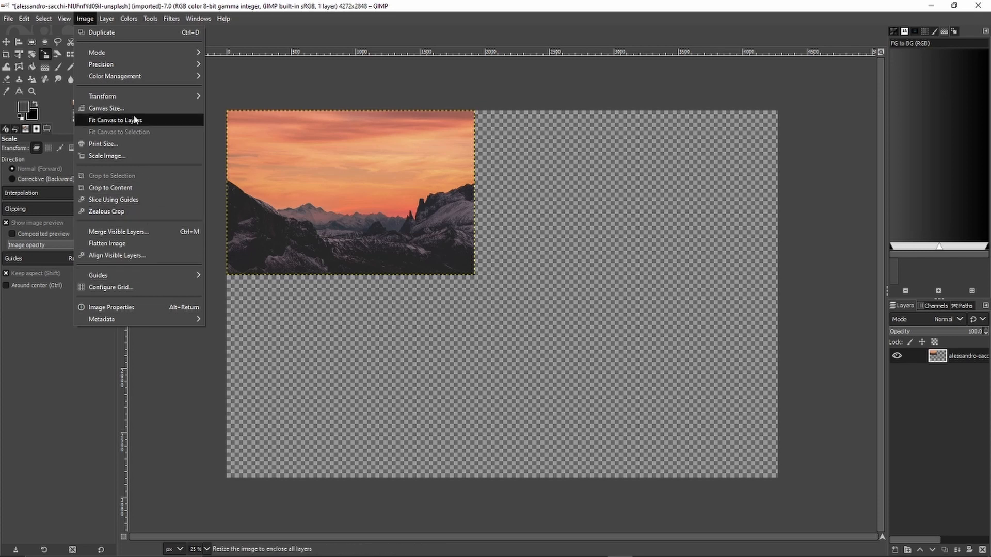
left_click(119, 109)
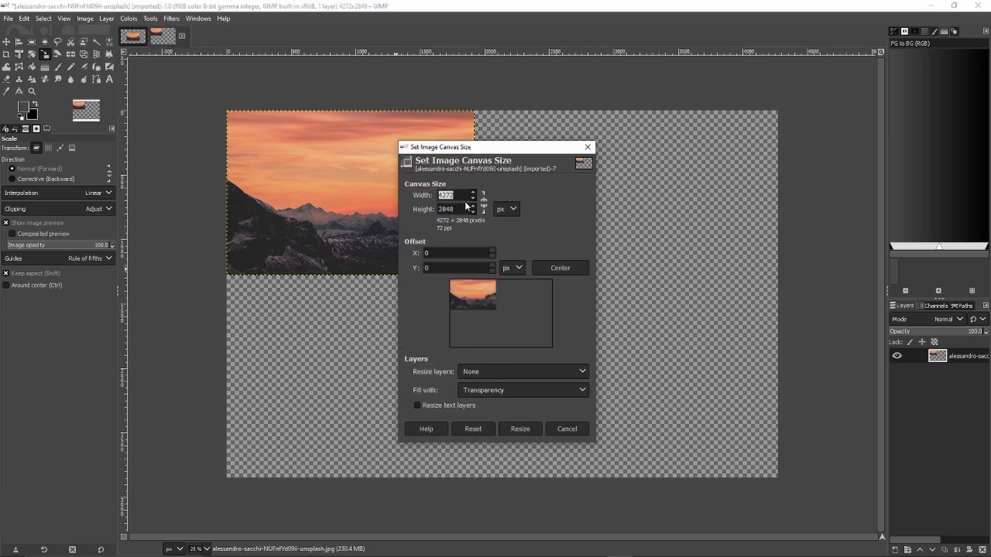
type("1920")
key("Tab")
type("10")
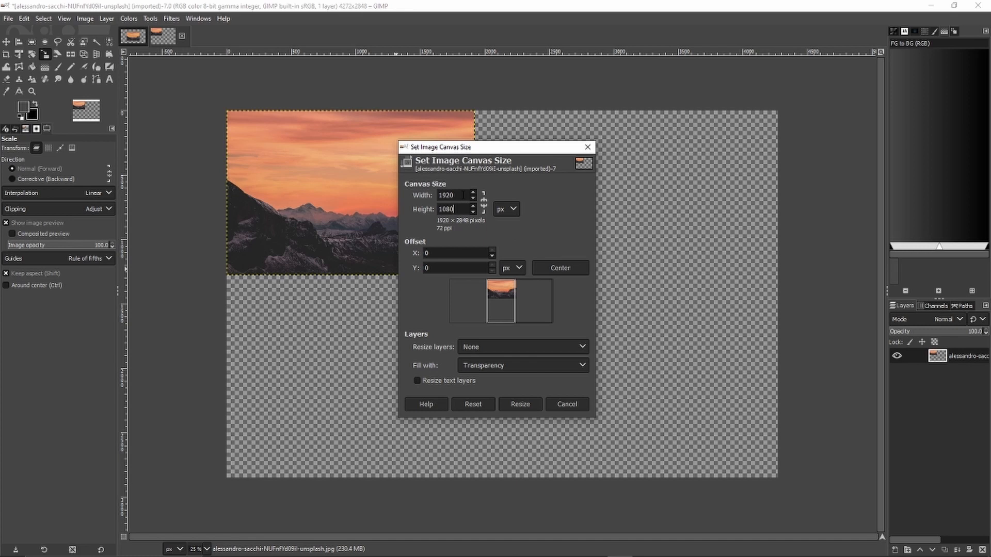
key("Tab")
left_click(522, 433)
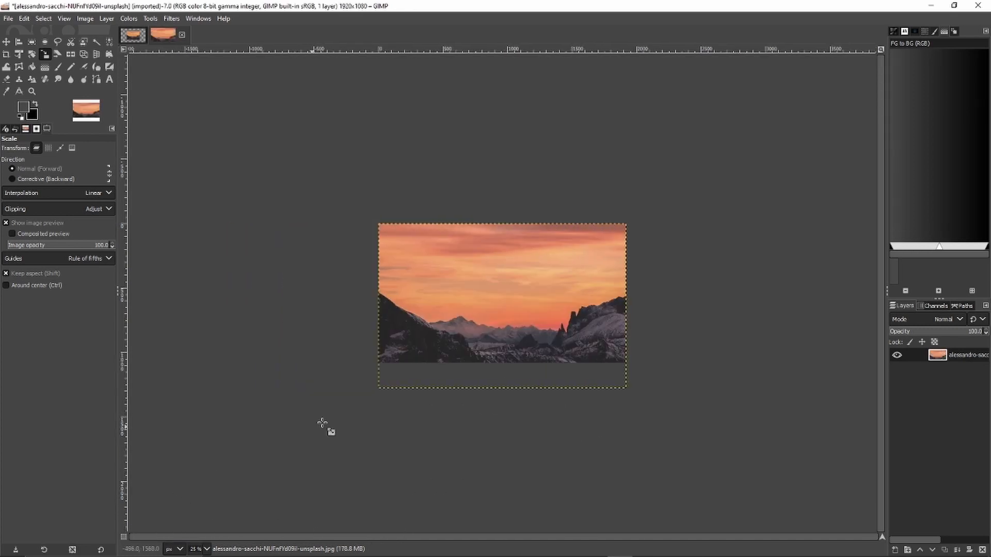
Step: Nudge the photo layer up and fine-tune it with the Move tool so it sits roughly centred vertically over the canvas
scroll(490, 367, "up", 1)
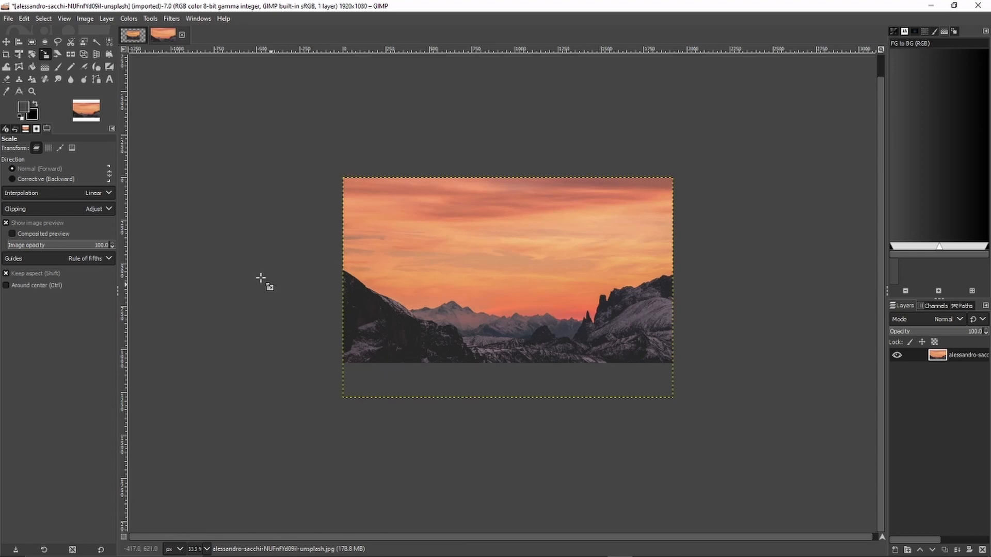
left_click(6, 41)
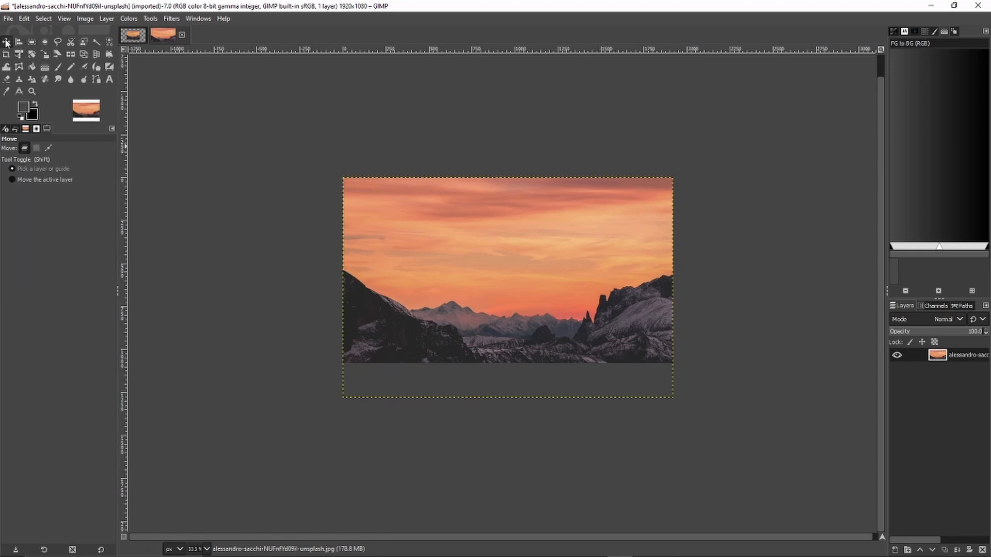
left_click_drag(483, 285, 484, 266)
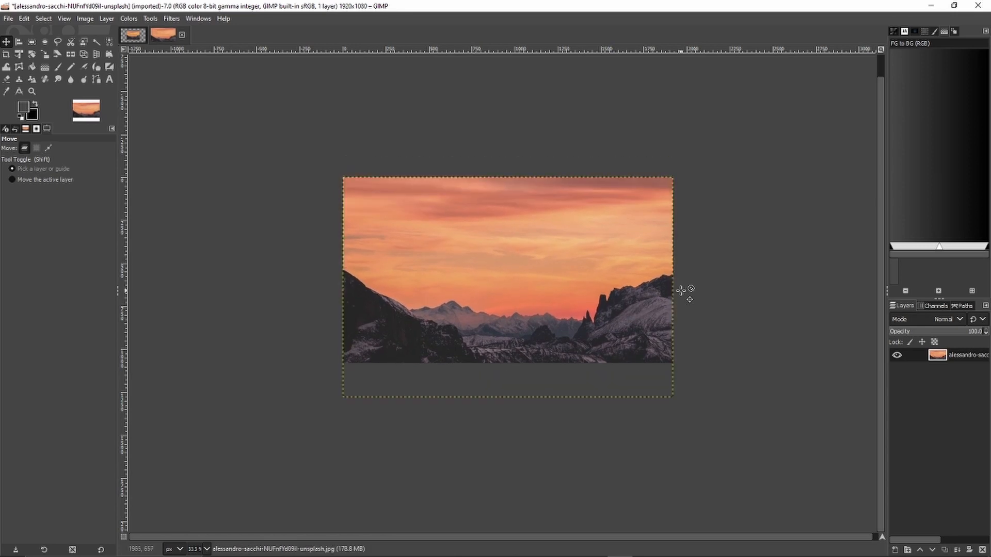
key("Up")
key("Up")
key("Up")
key("Up")
key("Up")
key("Up")
key("Up")
key("Up")
key("Up")
key("Up")
key("Up")
key("Up")
key("Up")
key("Up")
key("Up")
key("Up")
key("Up")
key("Up")
key("Up")
key("Up")
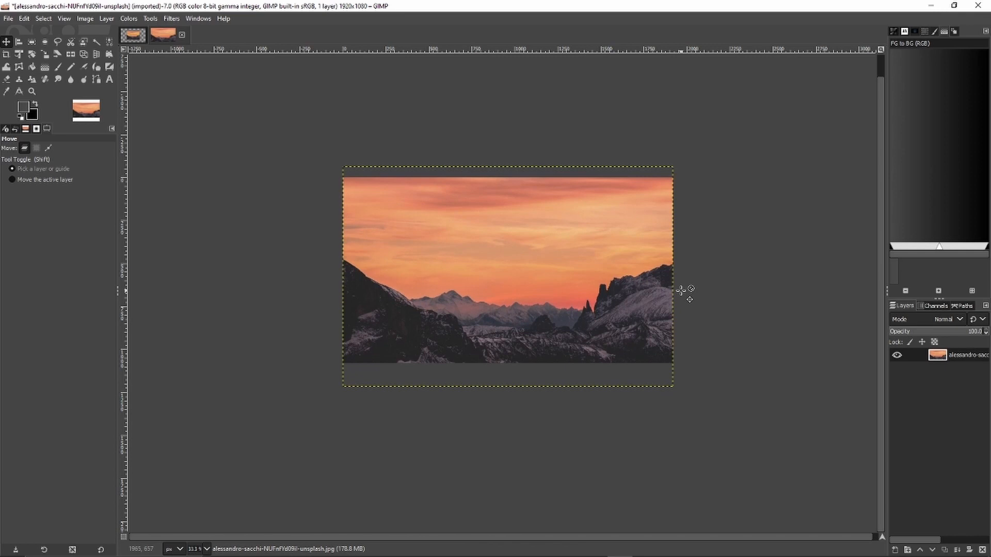
key("Up")
key("Up")
key("Up")
key("Up")
key("Up")
key("Up")
key("Up")
key("Up")
key("Up")
key("Up")
key("Up")
key("Up")
key("Up")
key("Up")
key("Up")
key("Up")
key("Up")
key("Up")
key("Up")
key("Up")
key("Up")
key("Up")
key("Up")
key("Up")
key("Up")
key("Up")
key("Up")
key("Up")
key("Up")
key("Up")
key("Up")
key("Up")
key("Up")
key("Up")
key("Up")
key("Up")
key("Up")
key("Up")
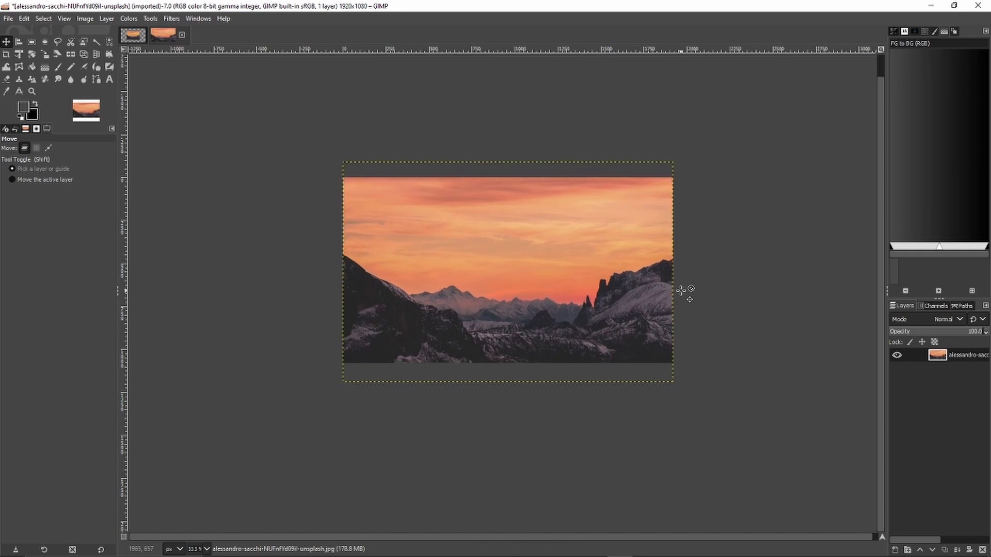
key("Down")
key("Down")
key("Down")
key("Down")
key("Down")
key("Down")
key("Down")
key("Down")
key("Down")
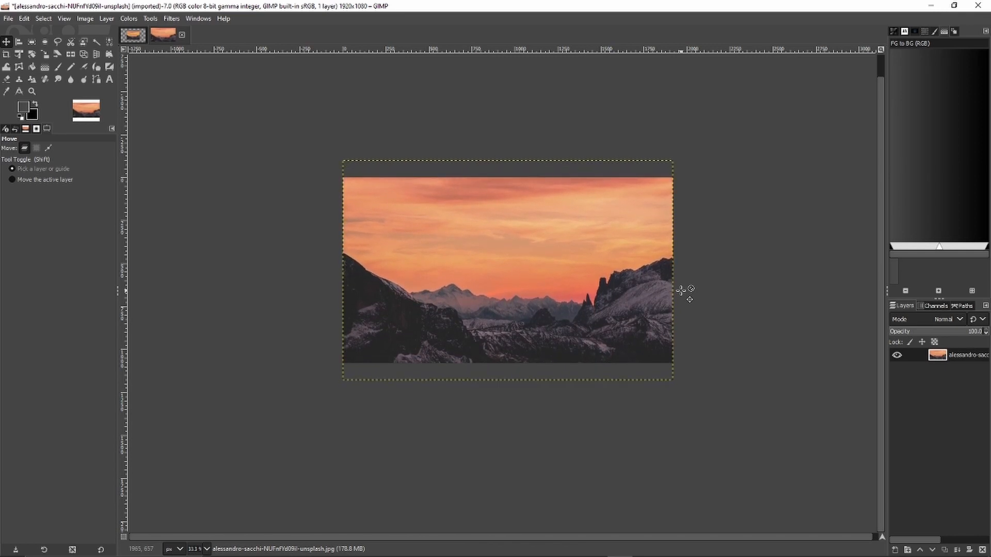
key("Down")
key("Down")
key("Down")
key("Down")
key("Down")
key("Down")
key("Down")
key("Down")
key("Down")
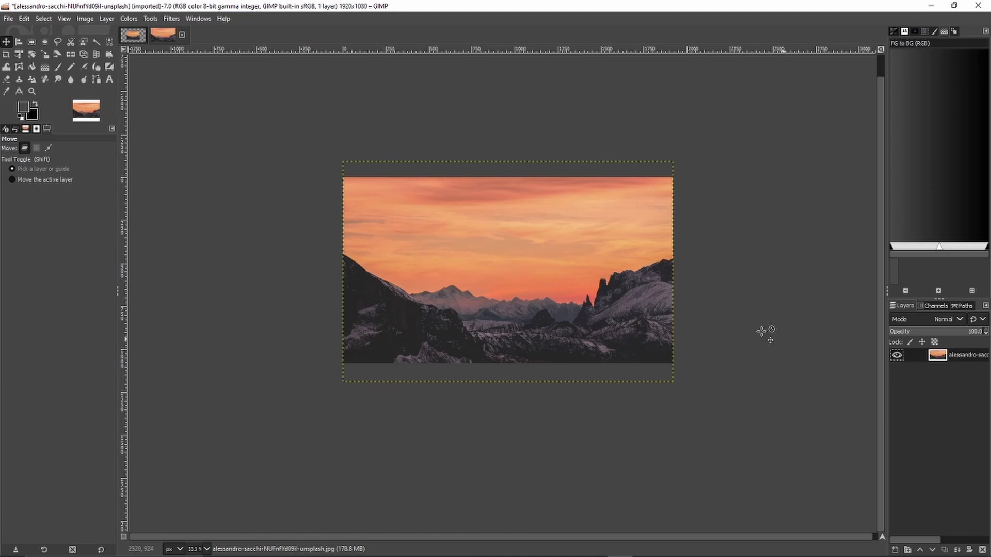
Step: Select the mountains with Free Select, tracing their ridge line across the photo and closing the outline beyond the canvas edges
left_click(58, 42)
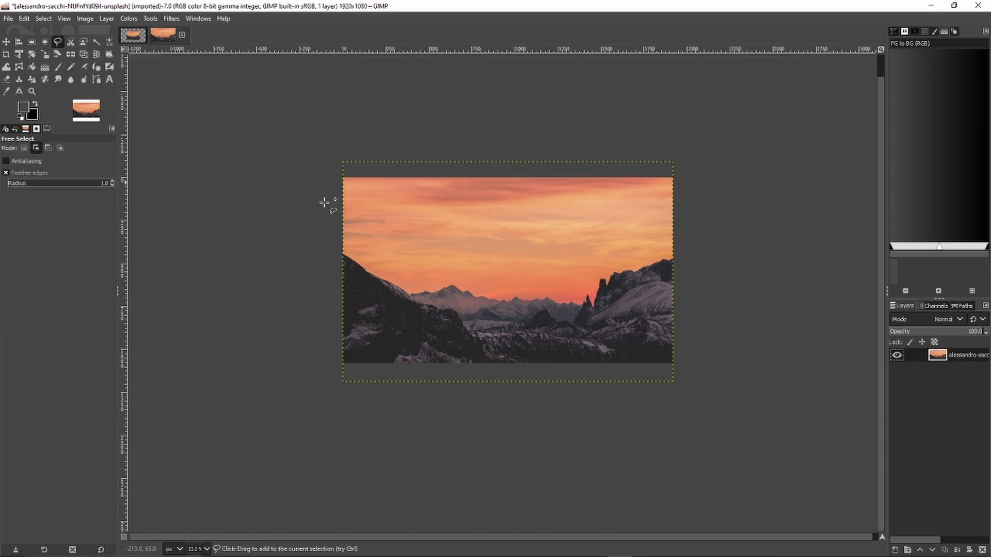
left_click(344, 255)
left_click_drag(423, 293, 580, 303)
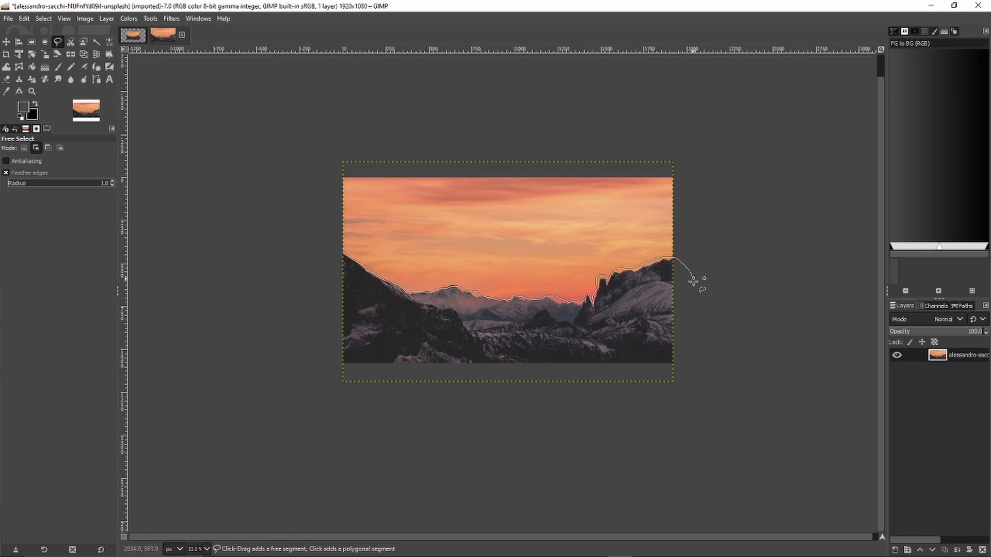
mouse_move(693, 280)
left_mouse_down()
mouse_move(591, 406)
mouse_move(325, 310)
left_mouse_up()
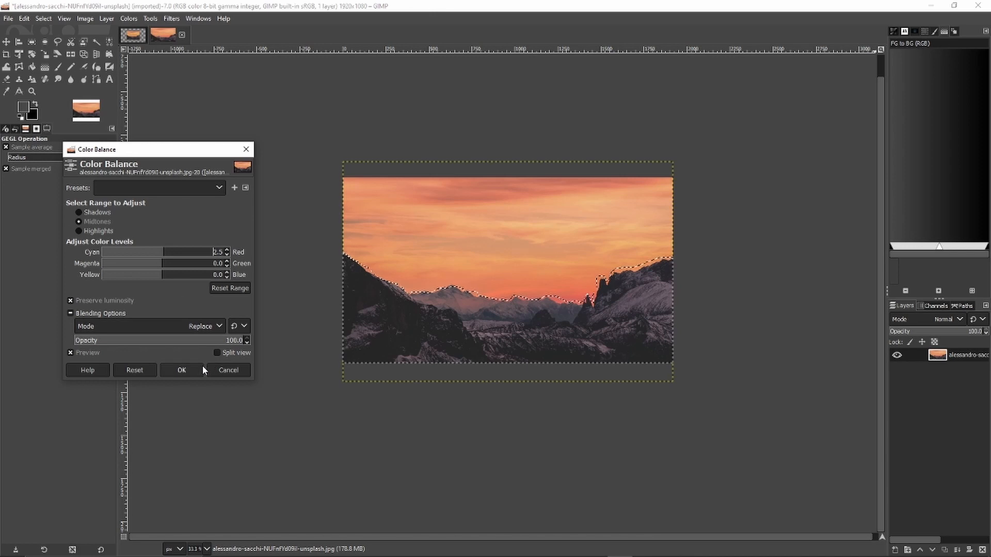
Step: Apply Color Balance to the selected mountains, fine-tuning the midtones with cyan–red at 2.0
left_click(220, 288)
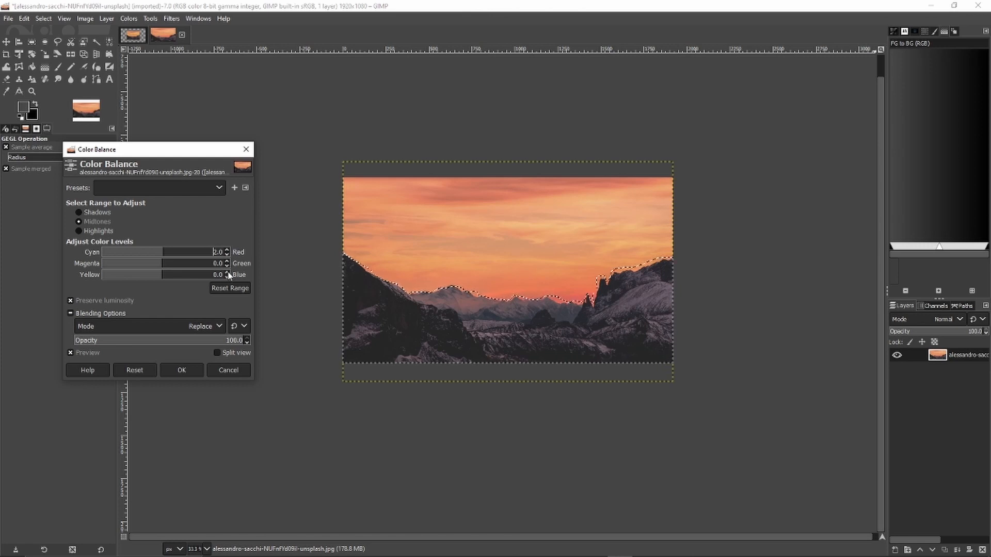
left_click(228, 273)
left_click(181, 370)
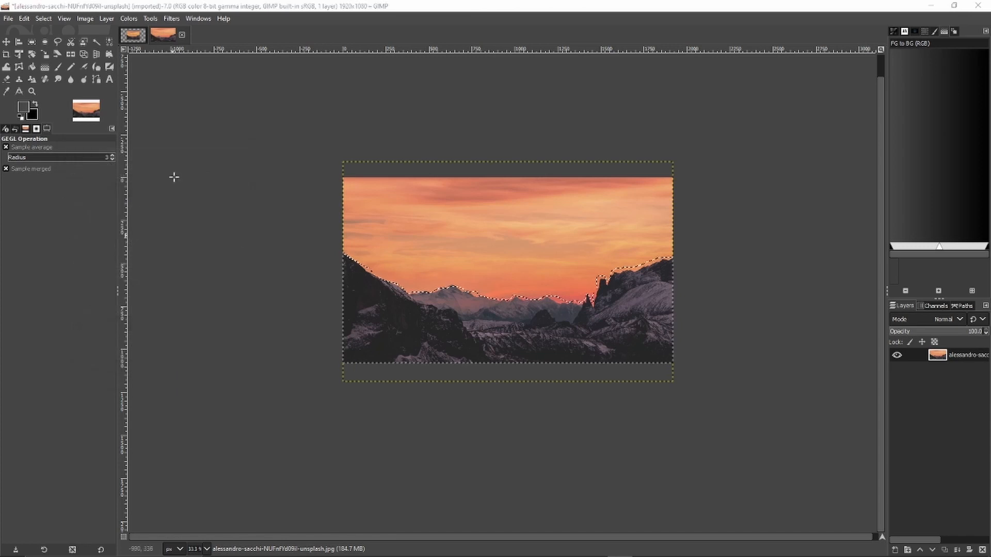
Step: Adjust the selected mountains' tones by reshaping the Value channel curve with Curves, and apply it
left_click(130, 20)
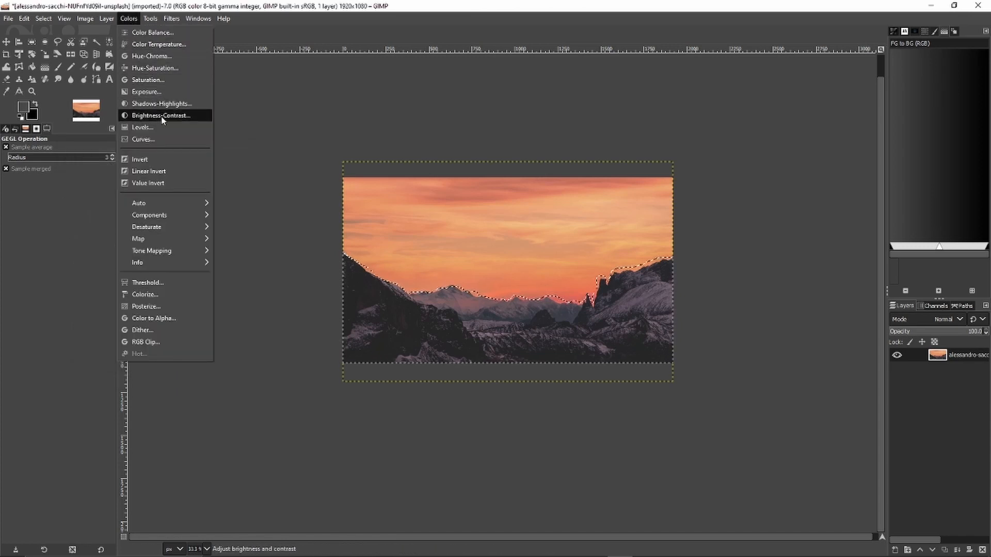
left_click(163, 138)
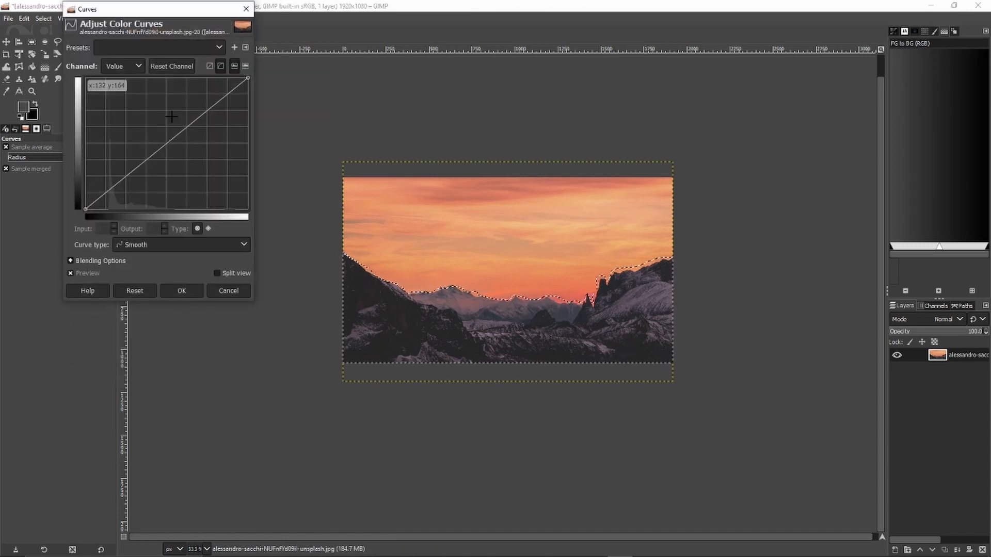
left_click_drag(162, 16, 188, 125)
left_click_drag(274, 186, 350, 147)
left_click_drag(275, 189, 279, 194)
left_click(207, 400)
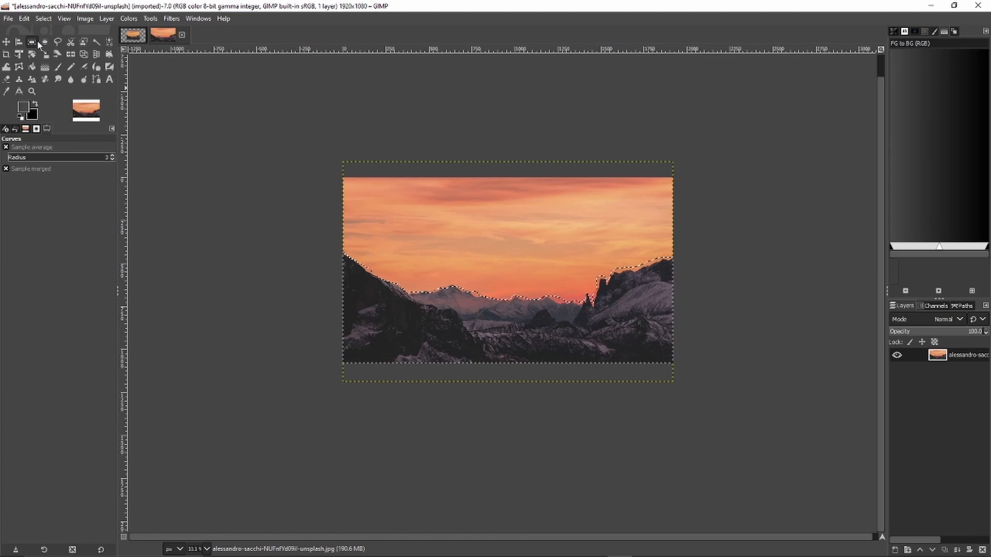
Step: Clear the mountain selection
left_click(56, 42)
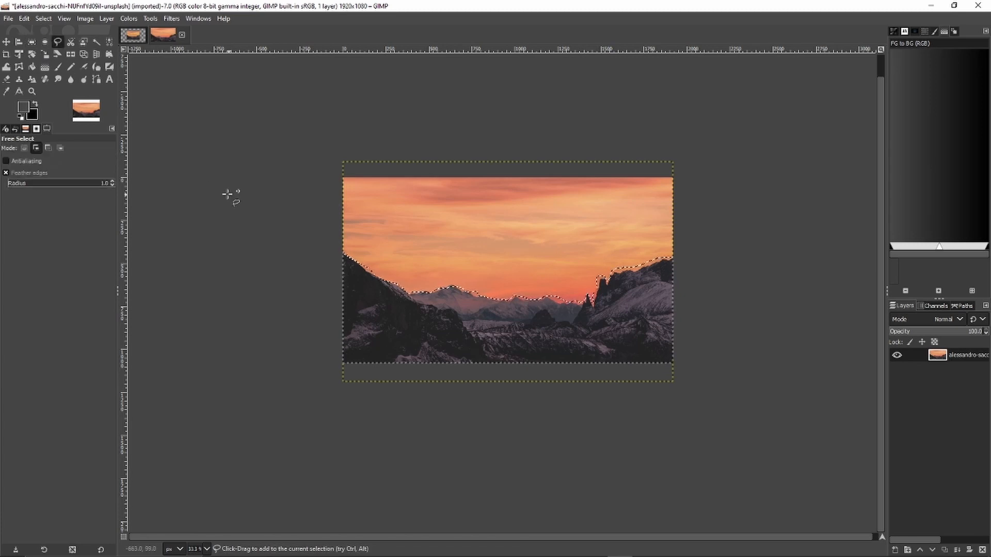
left_click(44, 19)
left_click(56, 44)
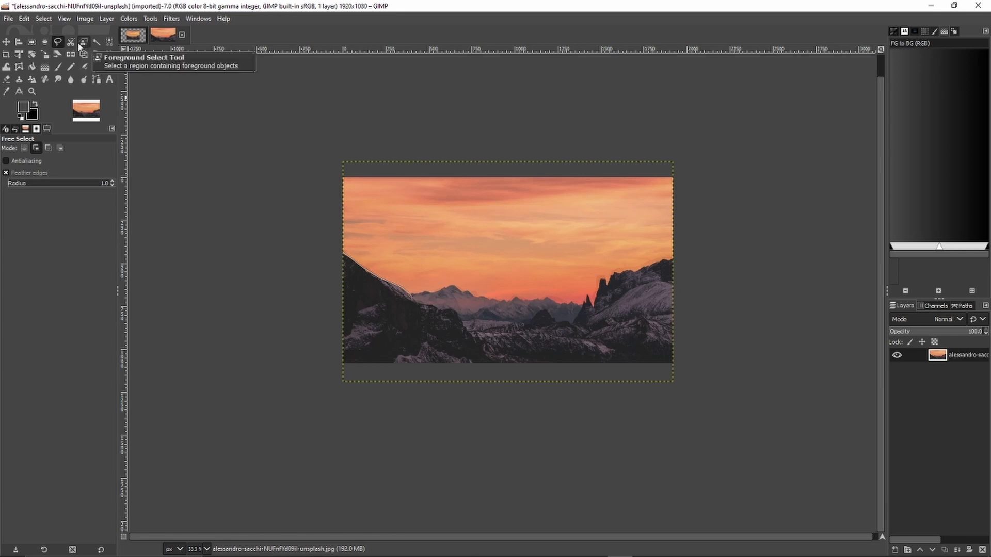
Step: Select the sky with Scissors Select, placing points along the mountain ridge line and closing the outline around the upper part of the photo
left_click(71, 43)
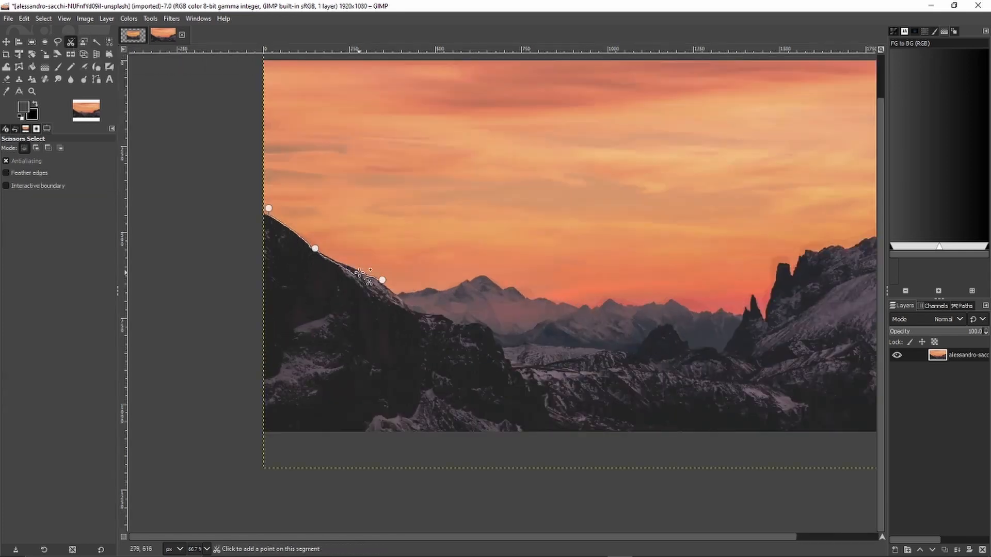
left_click_drag(360, 272, 354, 266)
left_click(397, 293)
left_click(414, 289)
left_click(431, 286)
left_click(445, 289)
left_click(458, 282)
left_click(471, 277)
left_click(486, 272)
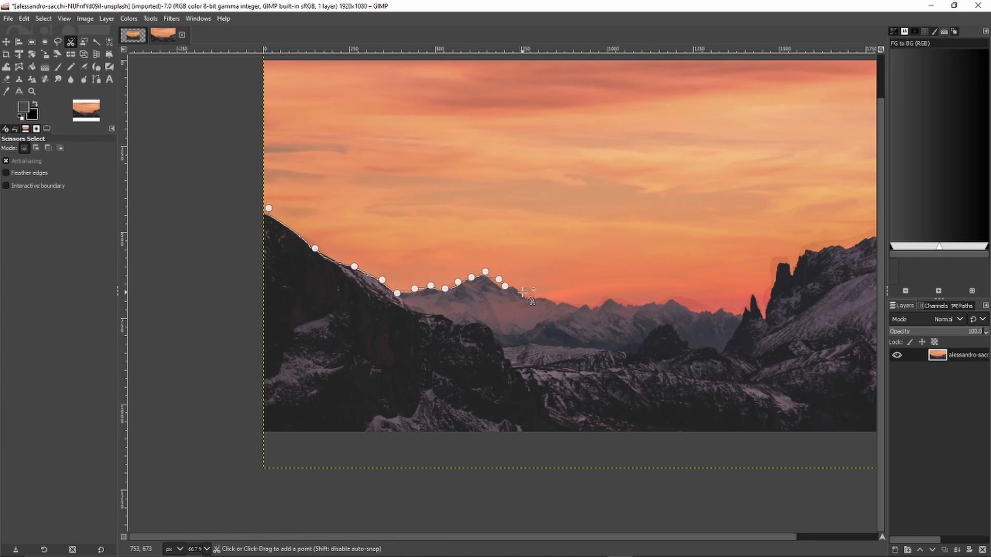
left_click(702, 311)
left_click(716, 310)
left_click(726, 307)
left_click(739, 315)
left_click(746, 306)
left_click(750, 294)
left_click(764, 315)
left_click(776, 263)
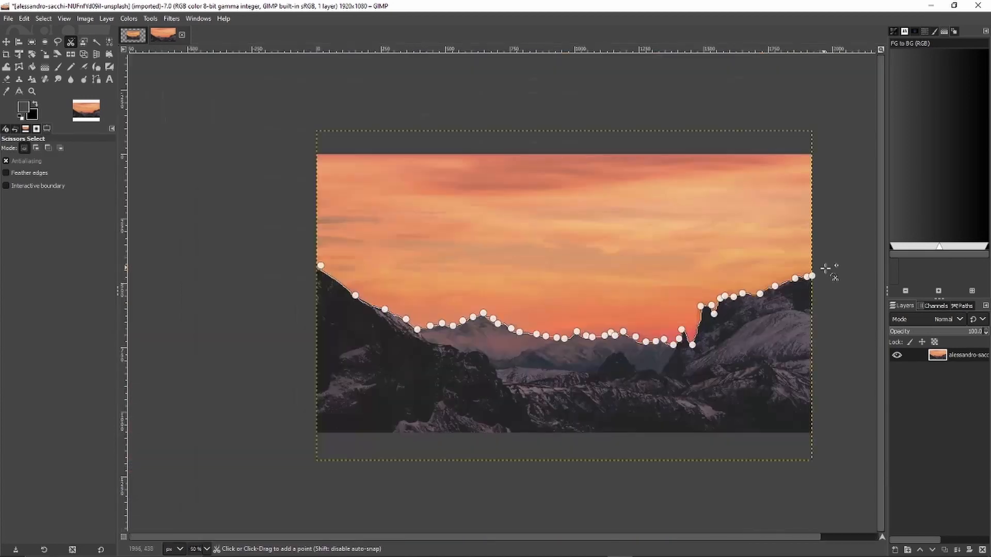
left_click(819, 137)
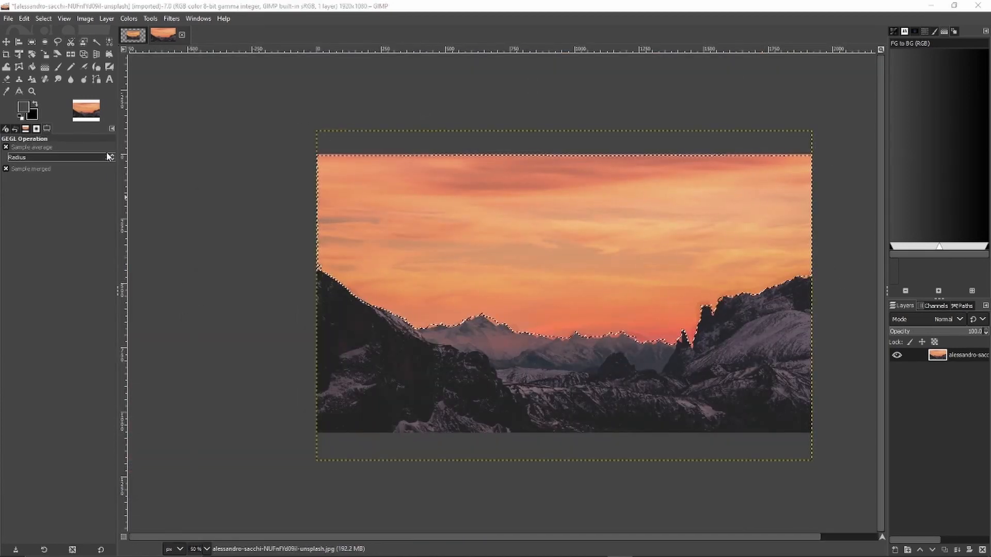
Step: Apply the Waterpixels filter to the sky with superpixels size 84, gradient smoothness 0 and spatial regularization 0
left_click(171, 18)
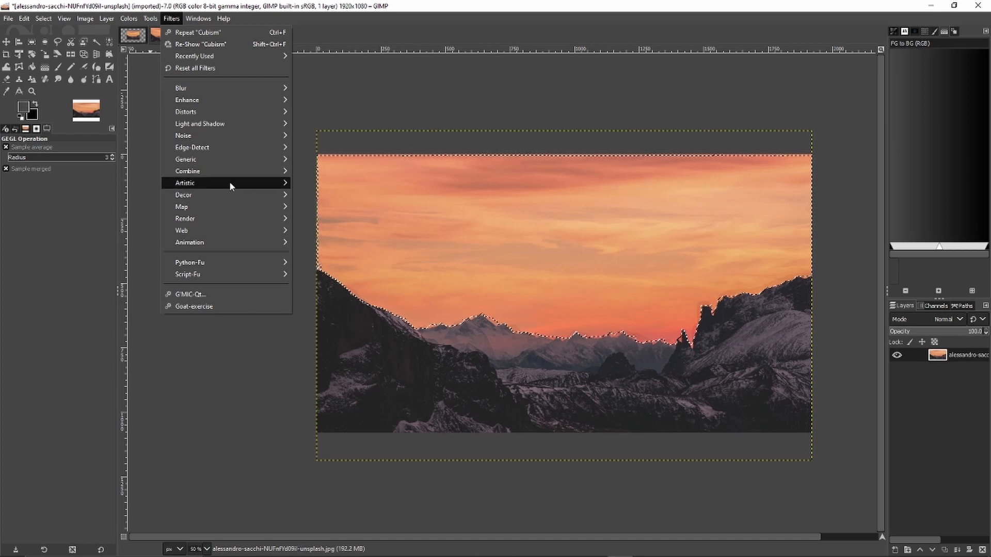
mouse_move(229, 181)
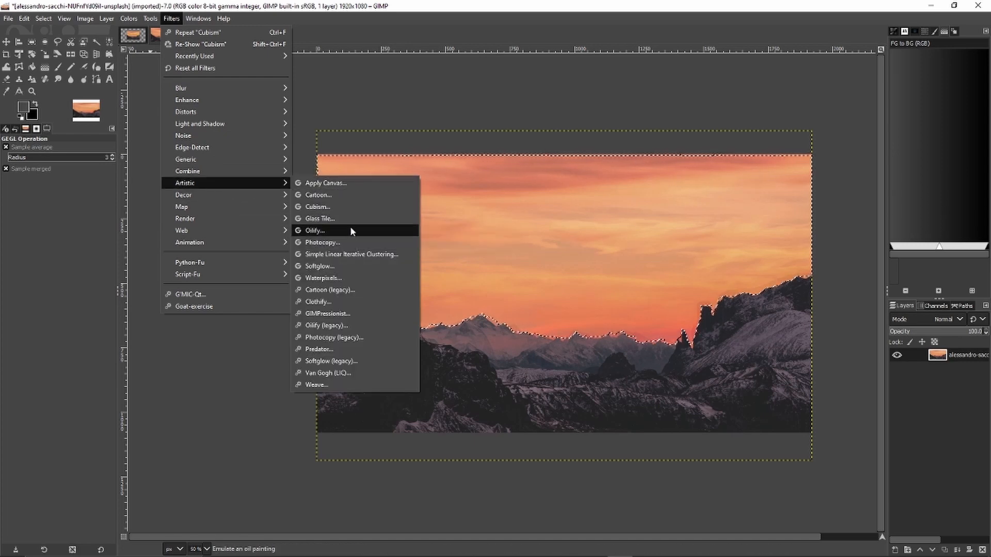
left_click(364, 278)
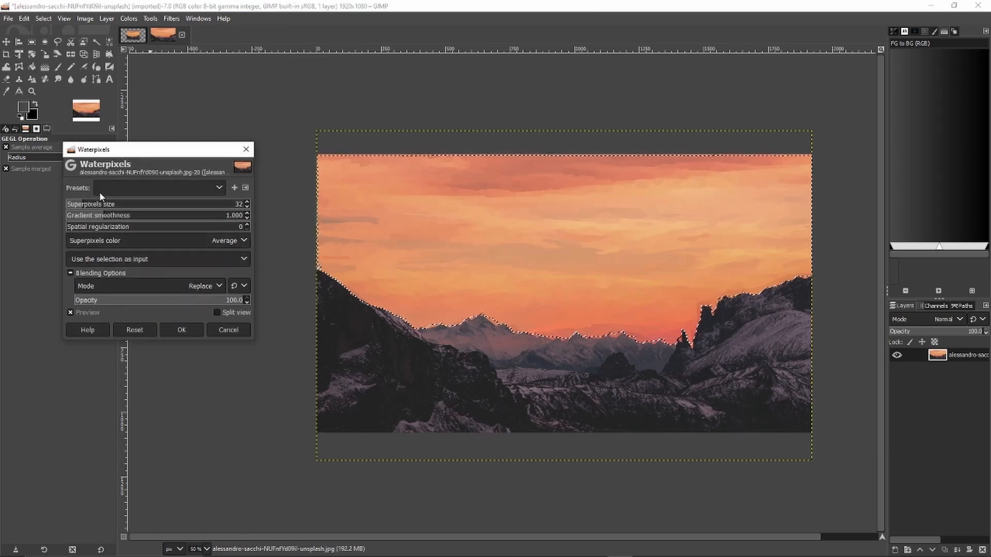
left_click_drag(95, 219, 62, 218)
left_click(74, 227)
left_click_drag(73, 227, 120, 204)
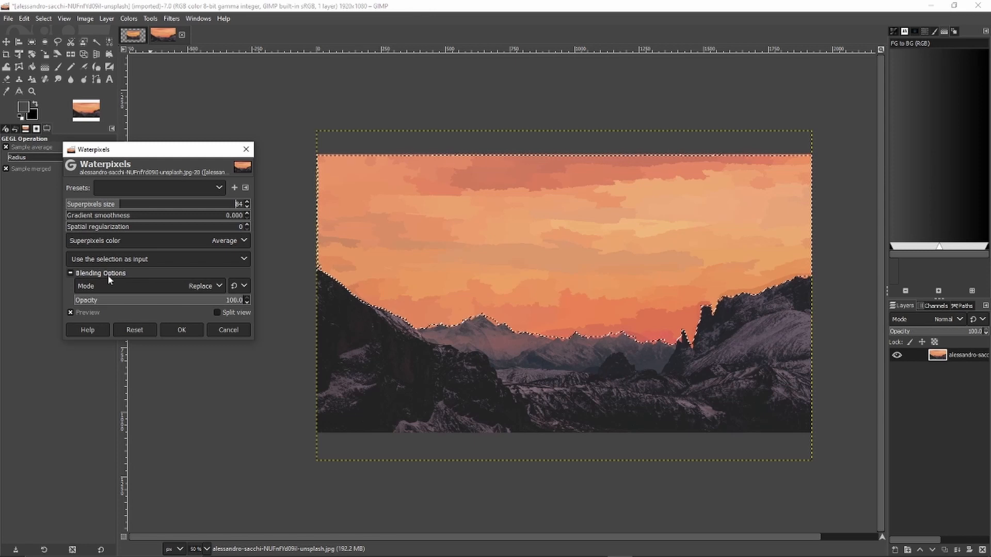
left_click(178, 330)
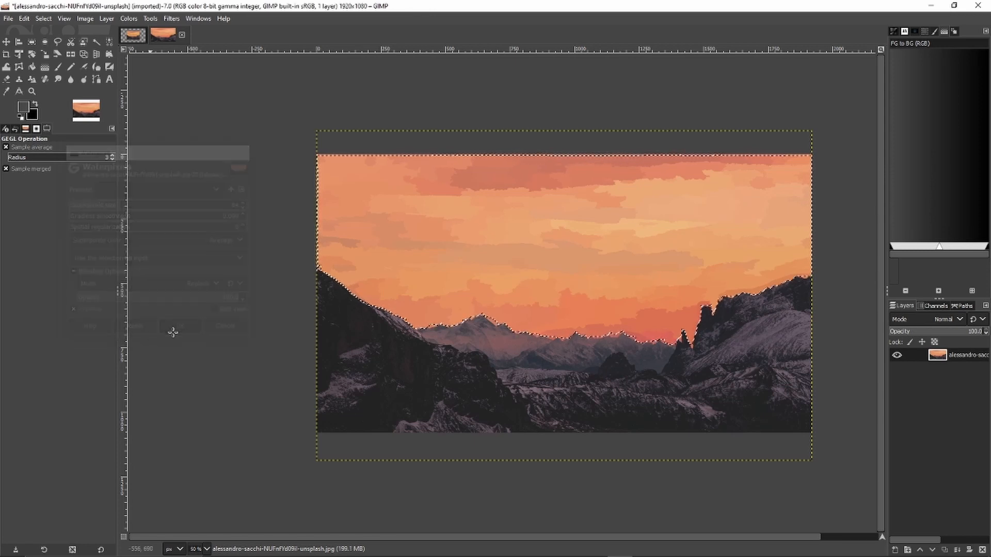
Step: Invert the selection to the mountains and apply Waterpixels to them with superpixels size 32 and gradient smoothness 1.0
left_click(43, 19)
left_click(63, 54)
left_click(172, 18)
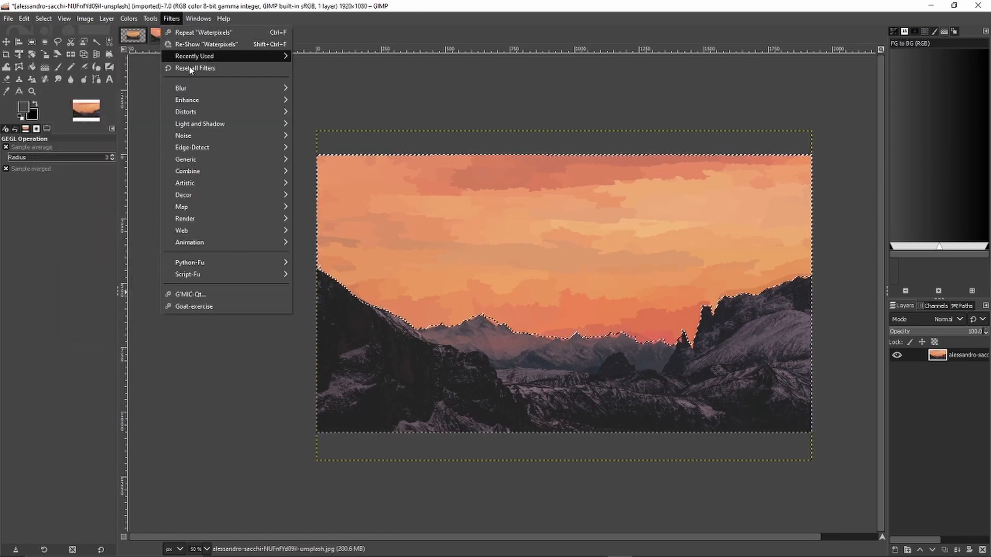
mouse_move(233, 183)
left_click(323, 278)
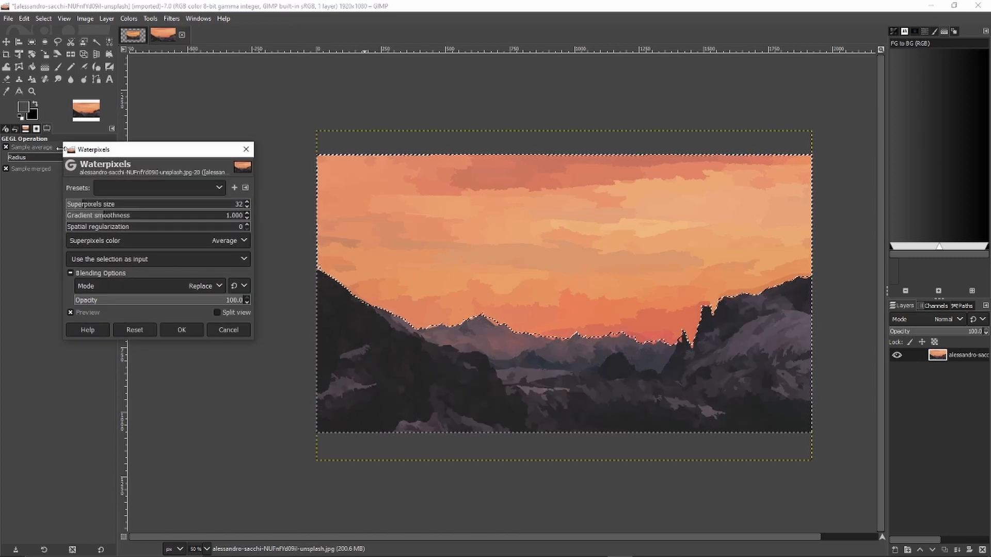
left_click(178, 328)
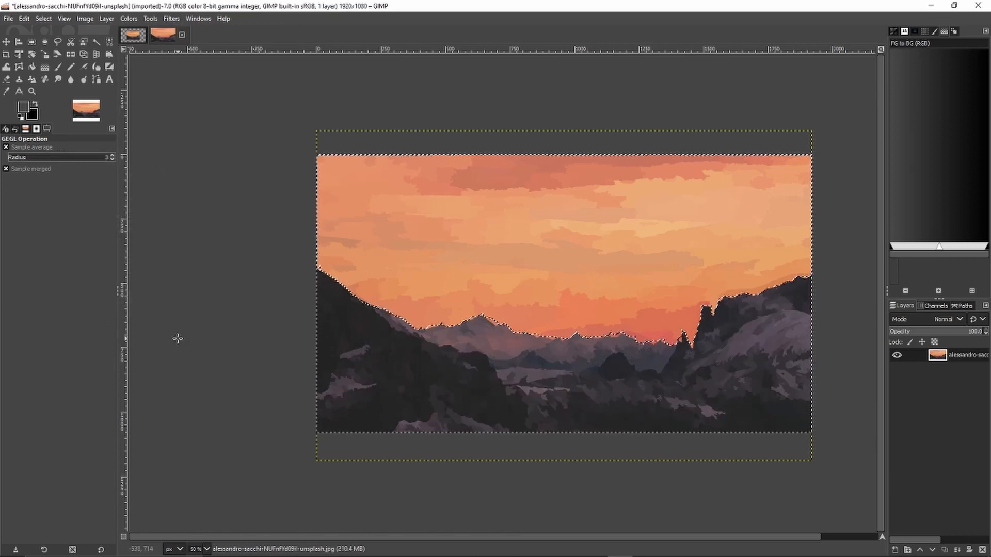
Step: Clear the selection and apply a black circular Vignette with radius 1.631, softness 0.983, center X 0.498 and center Y 0.348
left_click(51, 18)
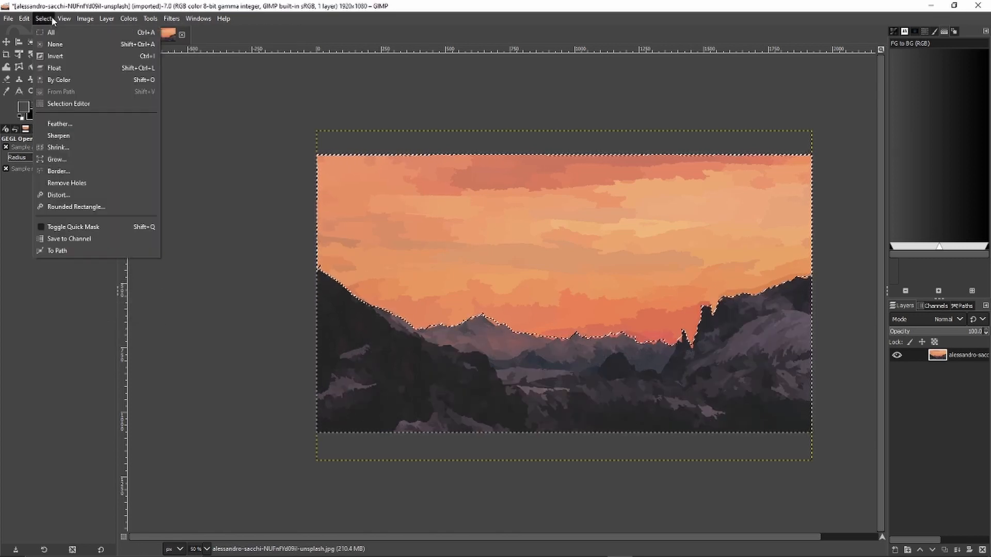
left_click(67, 45)
left_click(170, 19)
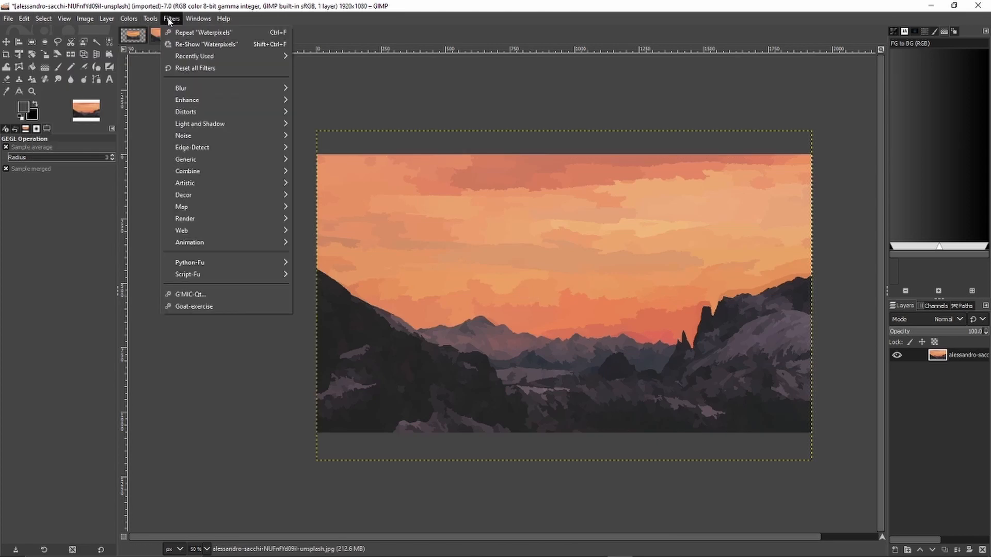
mouse_move(220, 127)
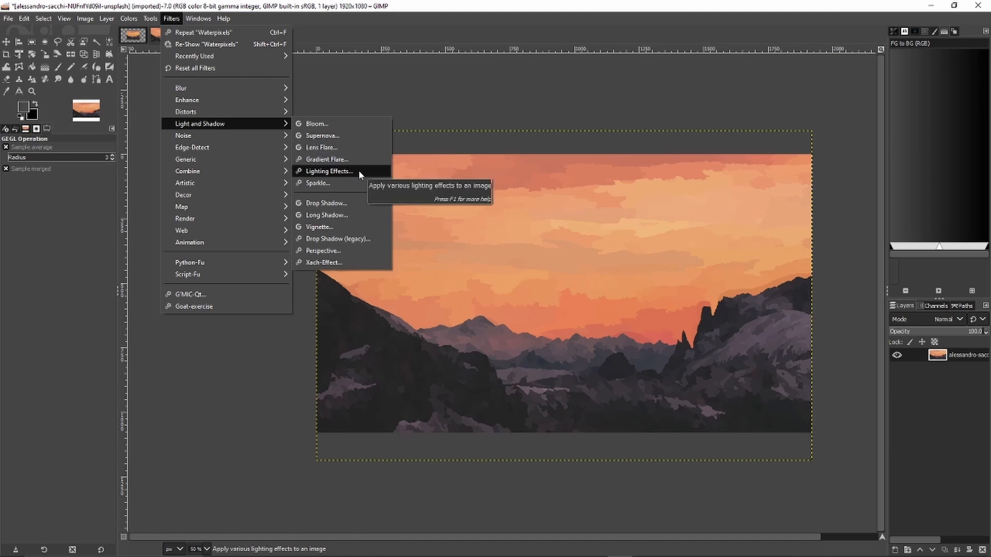
left_click(352, 227)
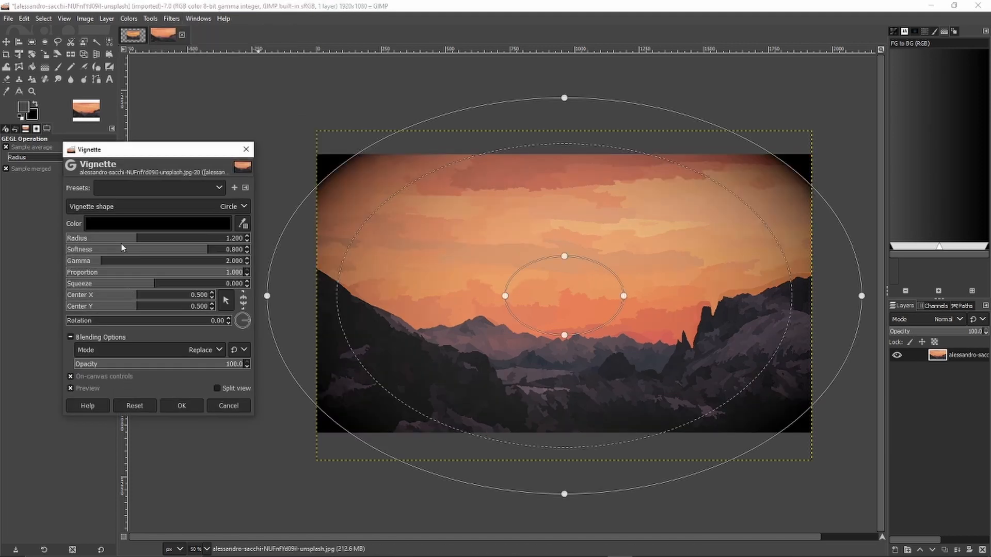
left_click_drag(268, 226, 155, 234)
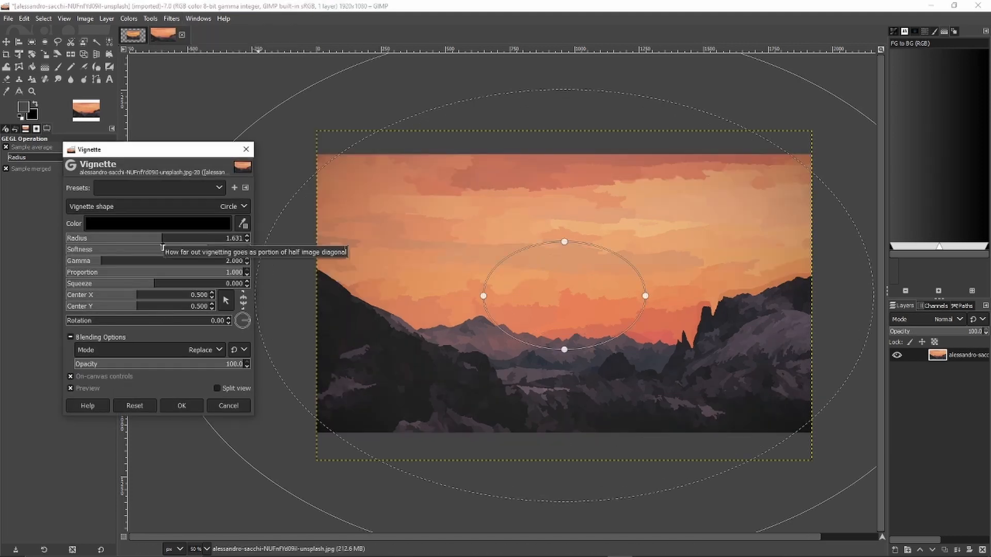
left_click_drag(562, 291, 557, 267)
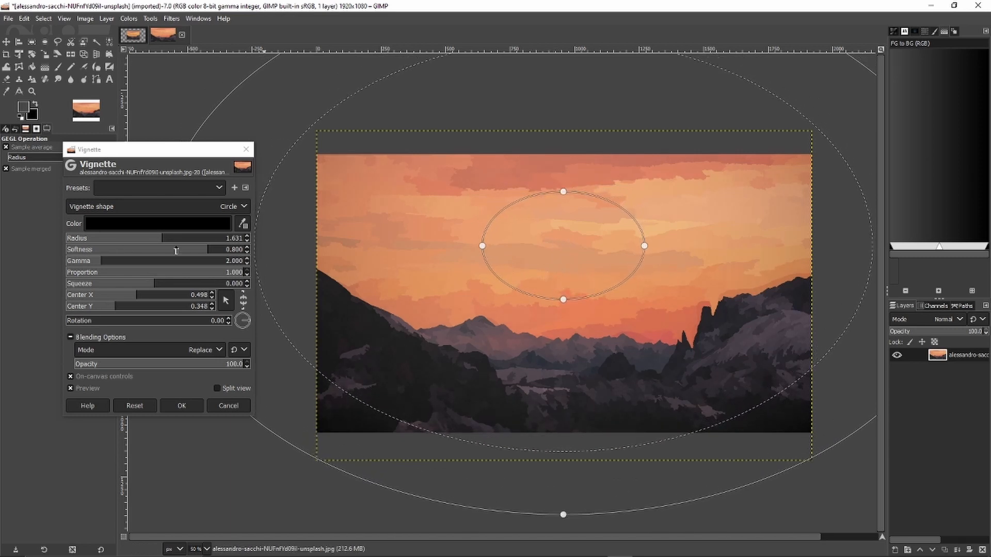
left_click_drag(204, 254, 255, 263)
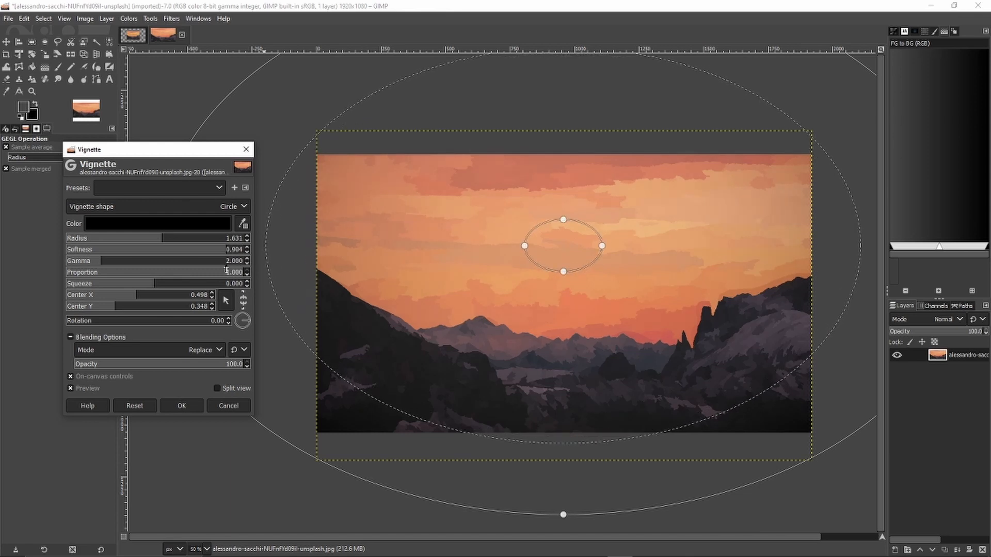
mouse_move(251, 271)
left_mouse_down()
mouse_move(220, 272)
mouse_move(240, 274)
left_mouse_up()
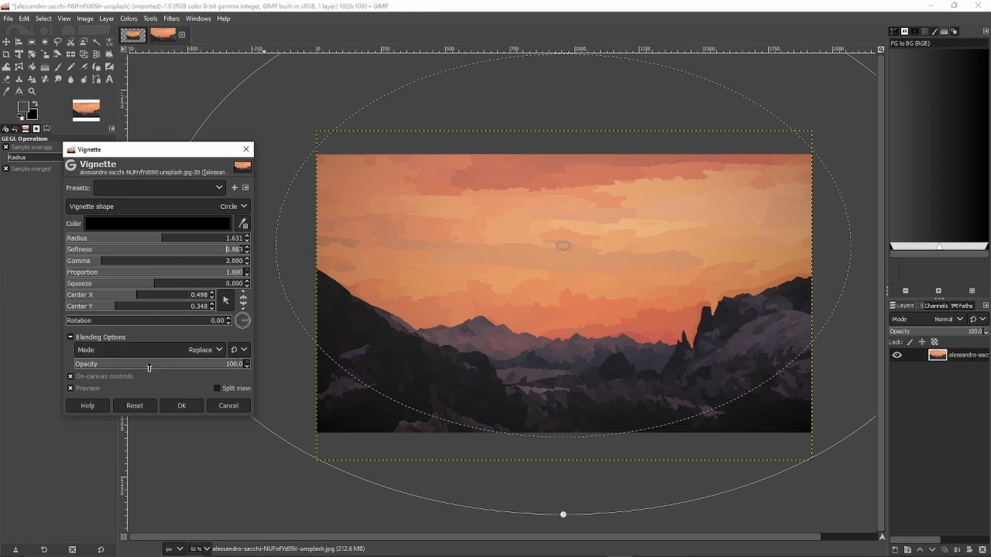
left_click(181, 406)
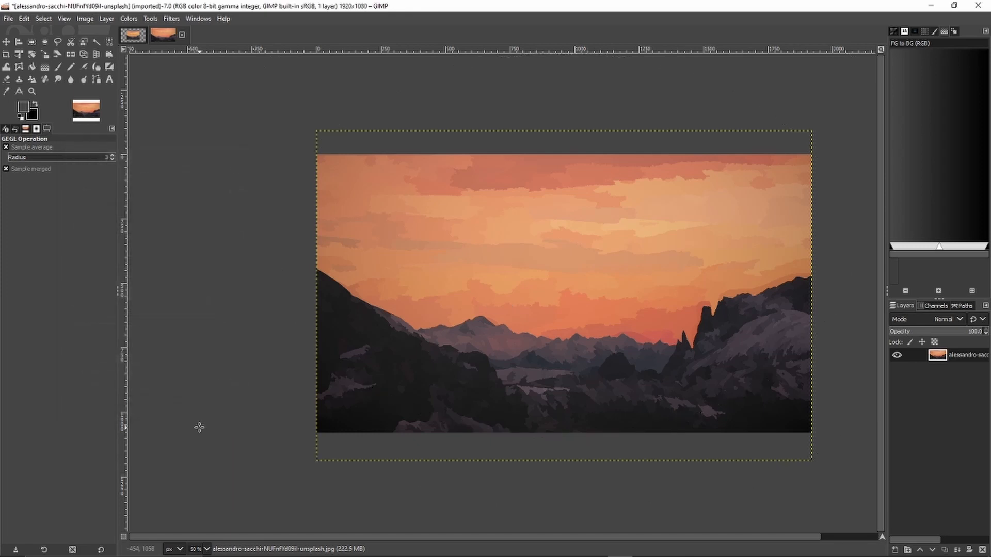
Step: Apply the Lighting Effects filter to the duplicate photo layer
left_click(177, 21)
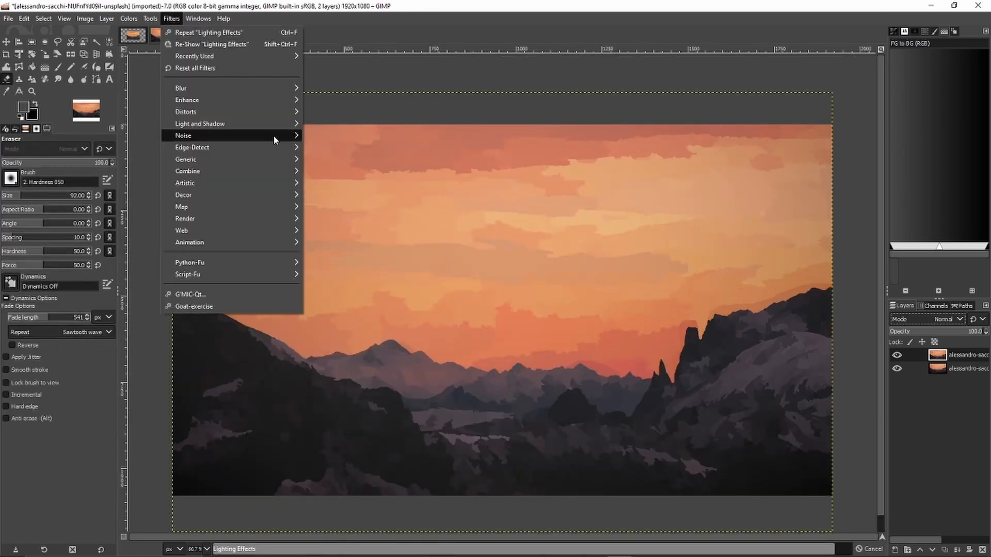
mouse_move(238, 122)
left_click(341, 147)
left_click_drag(385, 258, 389, 276)
left_click(595, 370)
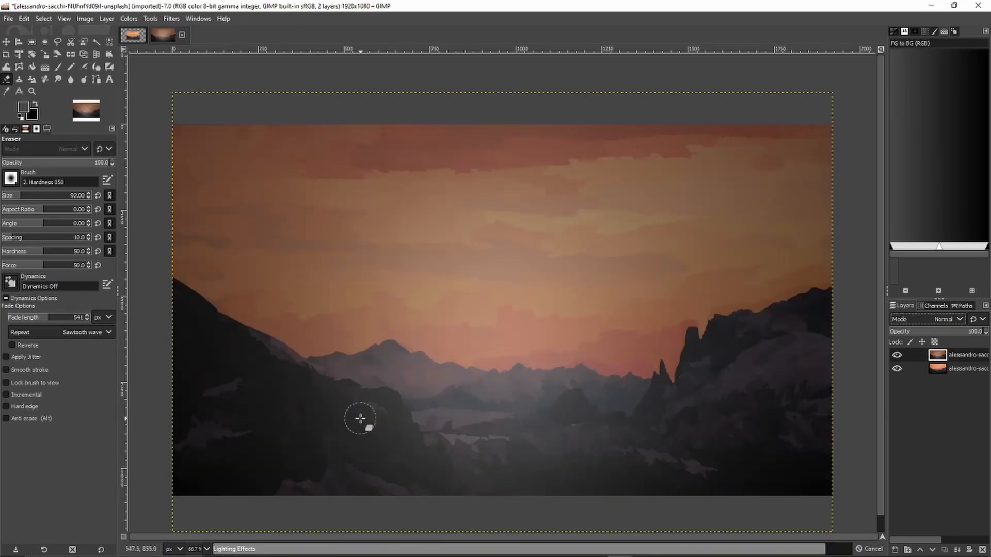
Step: Set the upper photo layer's blend mode to Overlay after trying Dodge and Linear burn
left_click(949, 319)
left_click(933, 254)
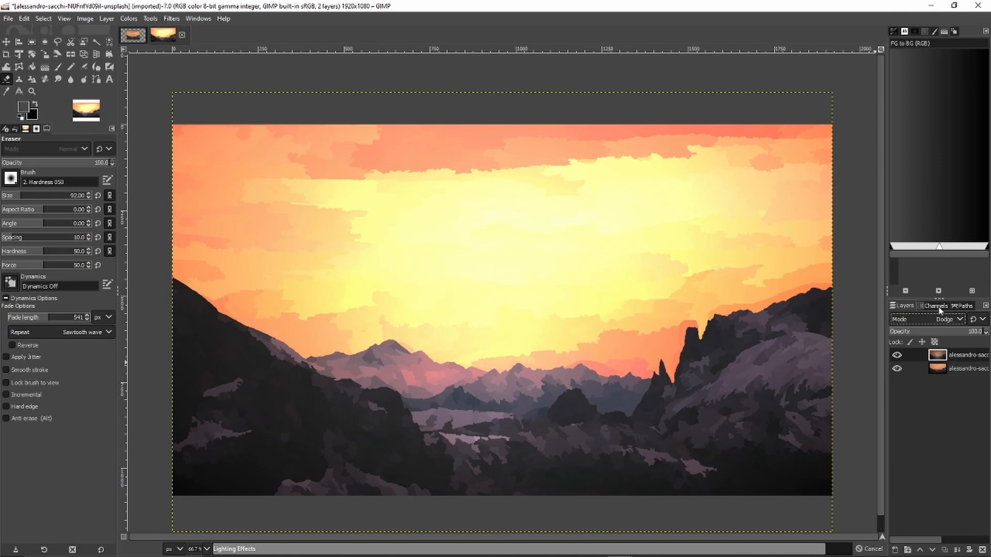
left_click(942, 320)
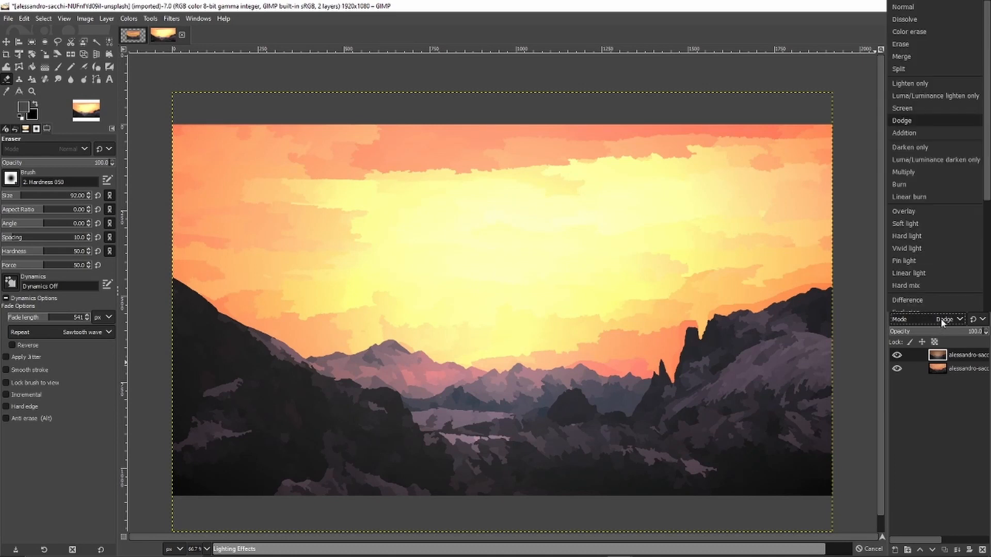
left_click(923, 199)
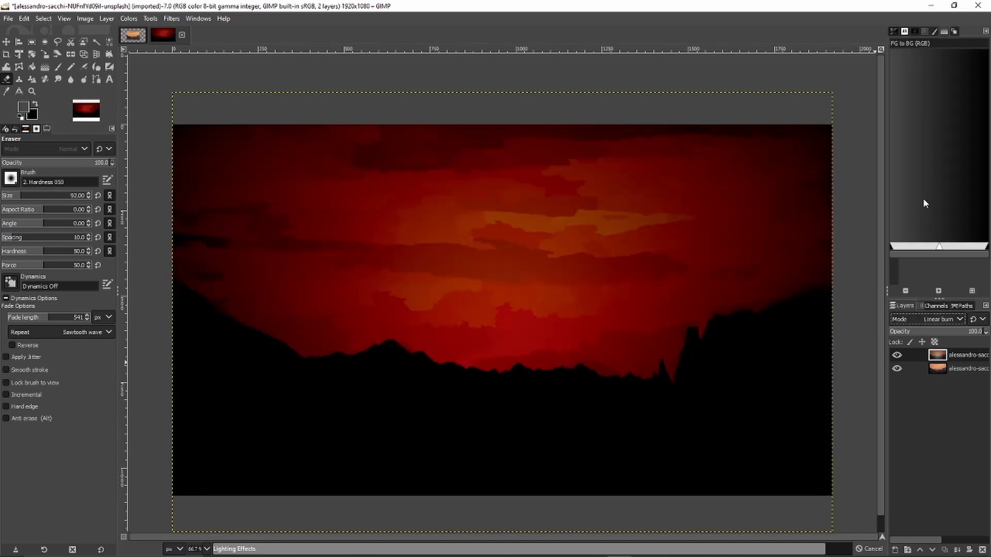
left_click(932, 325)
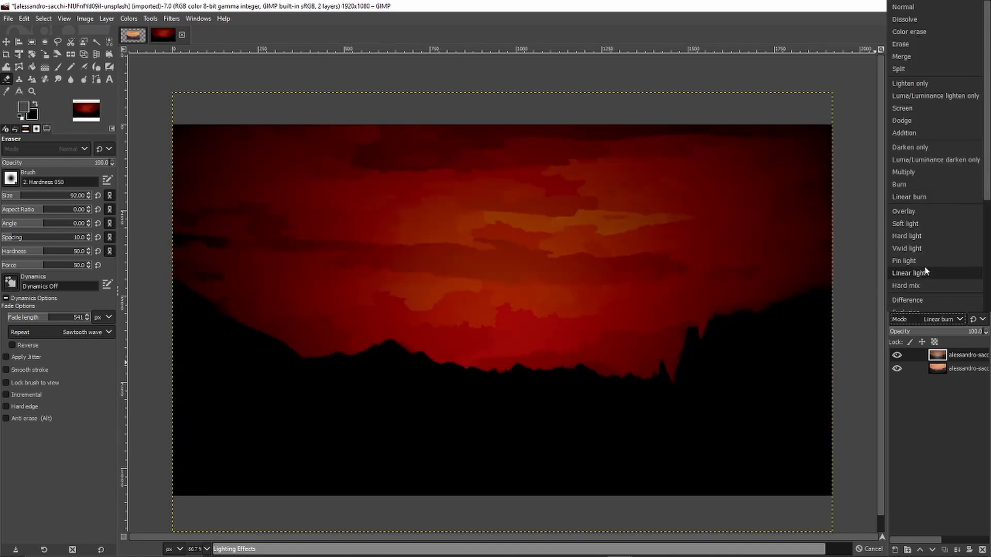
left_click(921, 213)
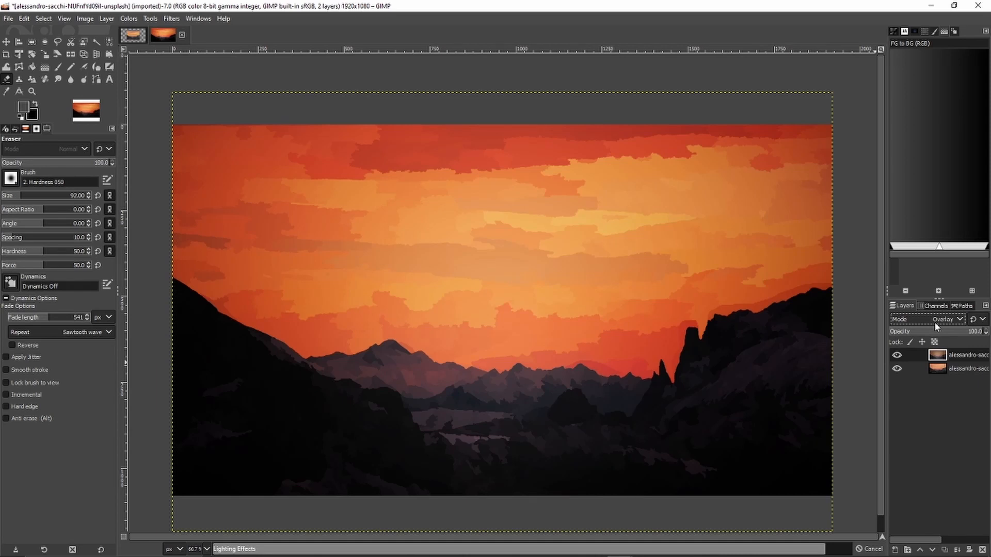
Step: Undo the Overlay blend and the duplicate layer, and set the Dodge / Burn tool to Dodge with brush size 27
key("ctrl+z")
key("ctrl+z")
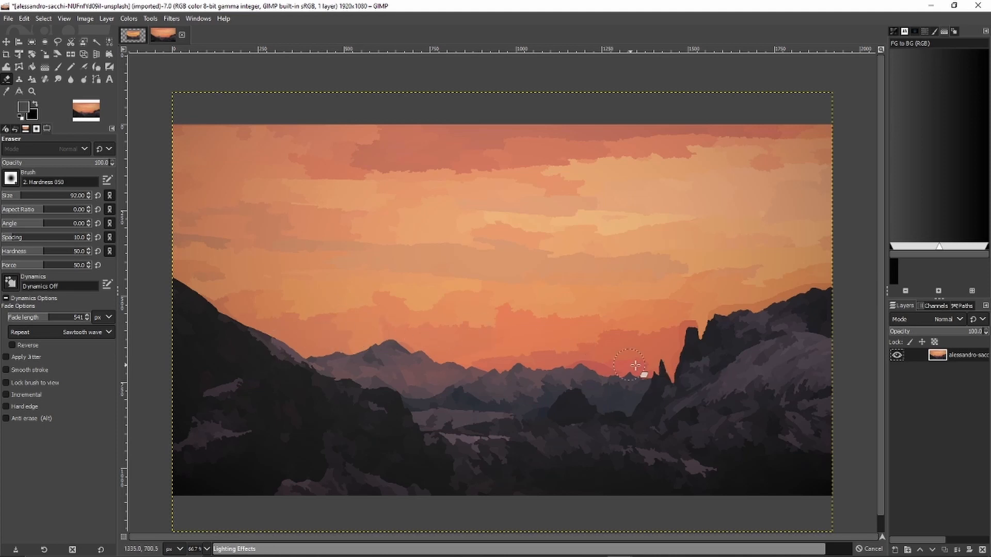
left_click(83, 83)
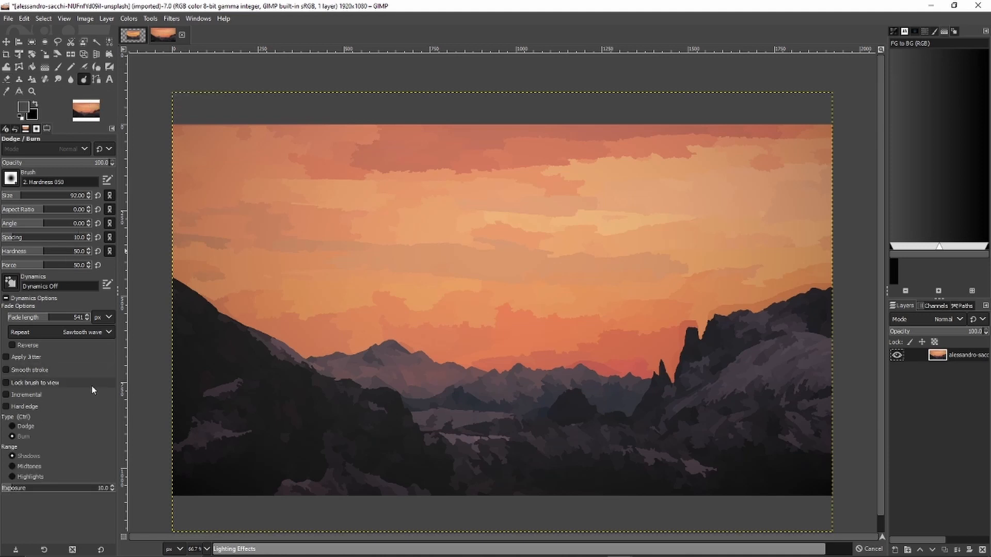
left_click(55, 426)
left_click(15, 195)
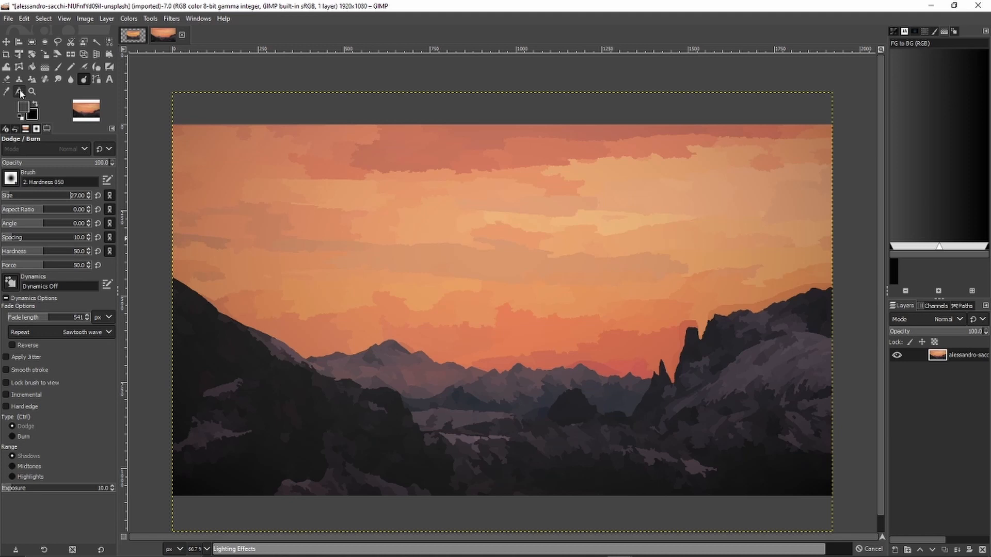
Step: Select the whole sky with Scissors Select, tracing the mountain ridge and closing the outline around the image's upper corners
left_click(71, 42)
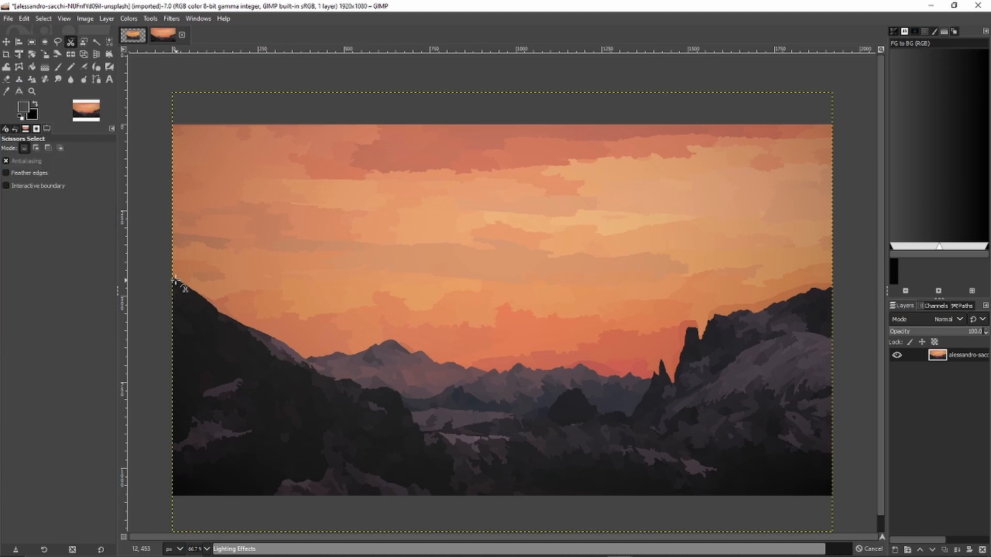
left_click(314, 356)
left_click(340, 352)
left_click(378, 345)
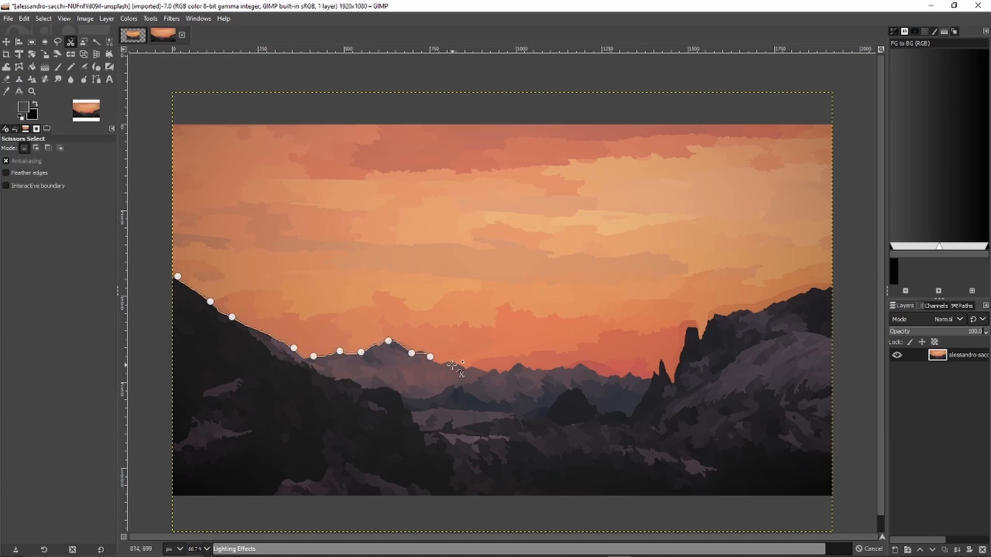
left_click(672, 383)
left_click(687, 326)
left_click(698, 328)
left_click(824, 290)
left_click(832, 287)
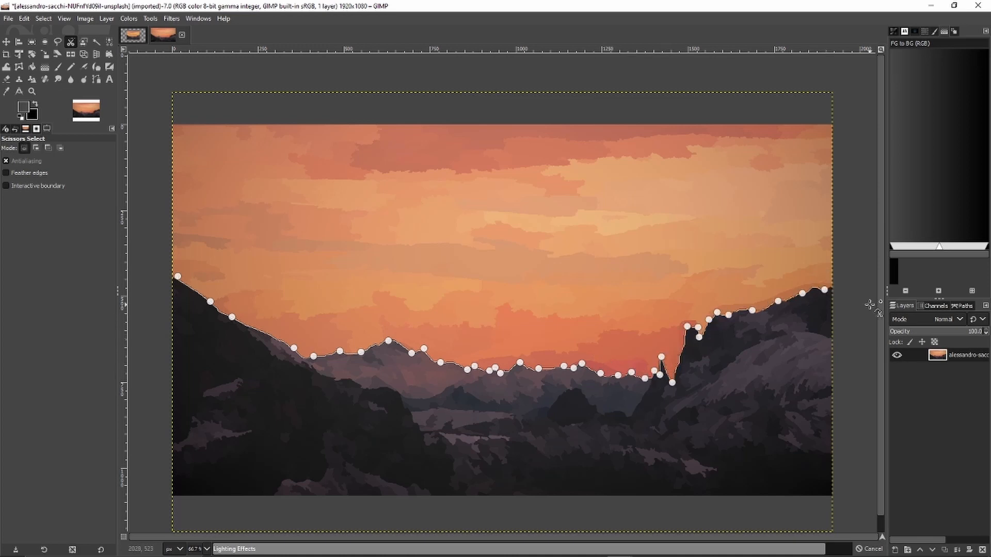
left_click(831, 111)
left_click(173, 105)
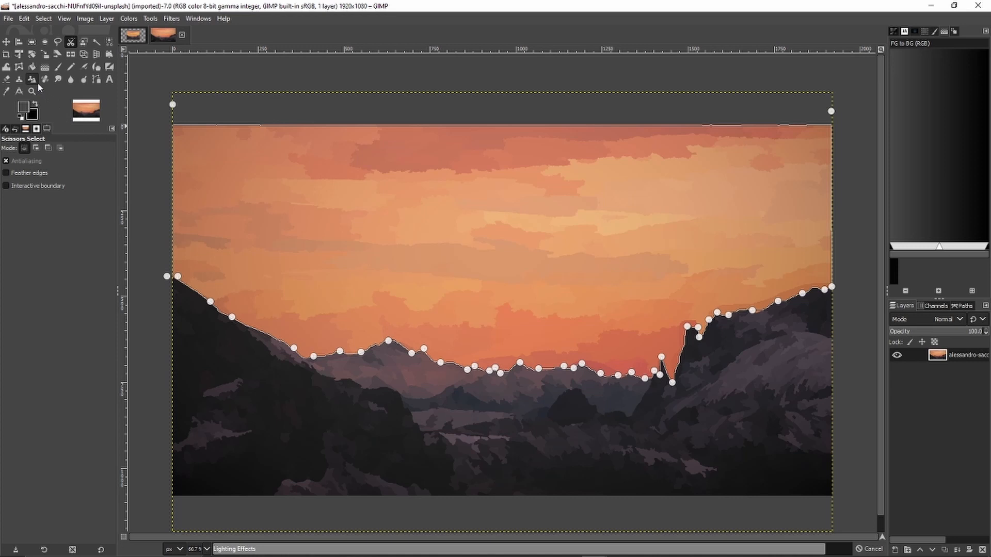
key("Return")
Step: Burn the shadows across the lower part of the selected sky with brush size 559 and exposure 22.5
key("shift+d")
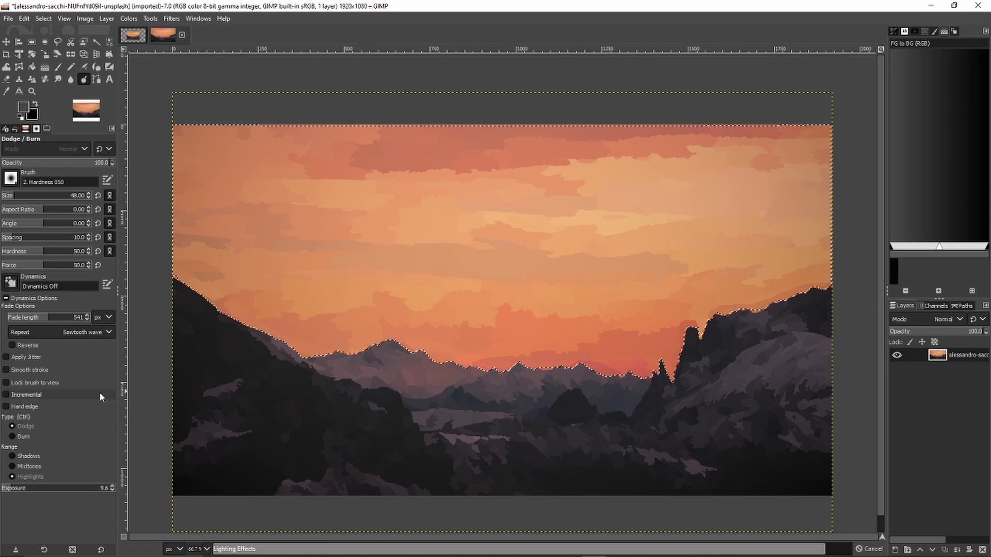
left_click(45, 437)
left_click(37, 457)
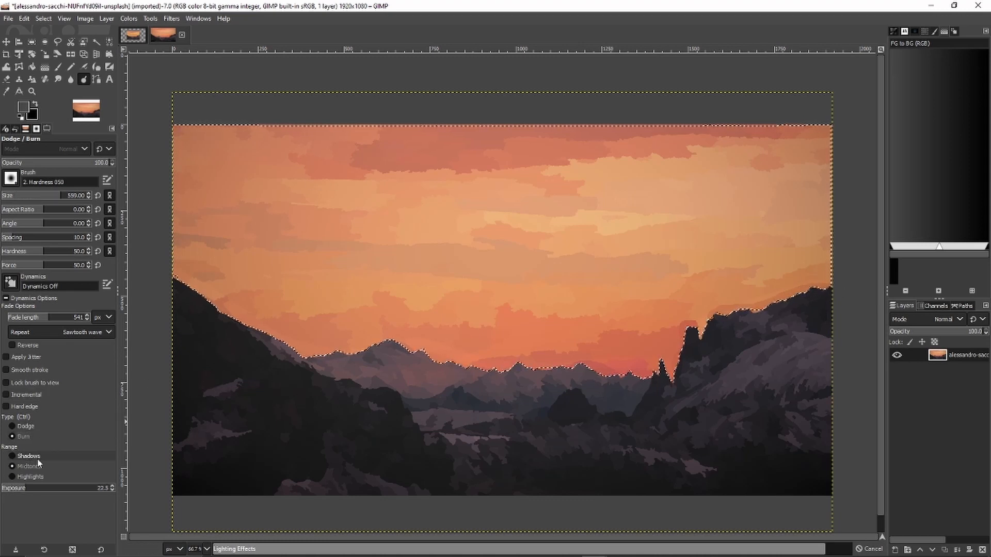
mouse_move(182, 292)
left_mouse_down()
mouse_move(182, 342)
mouse_move(198, 185)
mouse_move(256, 184)
mouse_move(285, 375)
mouse_move(343, 108)
mouse_move(377, 364)
mouse_move(442, 305)
mouse_move(517, 162)
mouse_move(564, 392)
mouse_move(646, 372)
mouse_move(804, 105)
mouse_move(821, 294)
left_mouse_up()
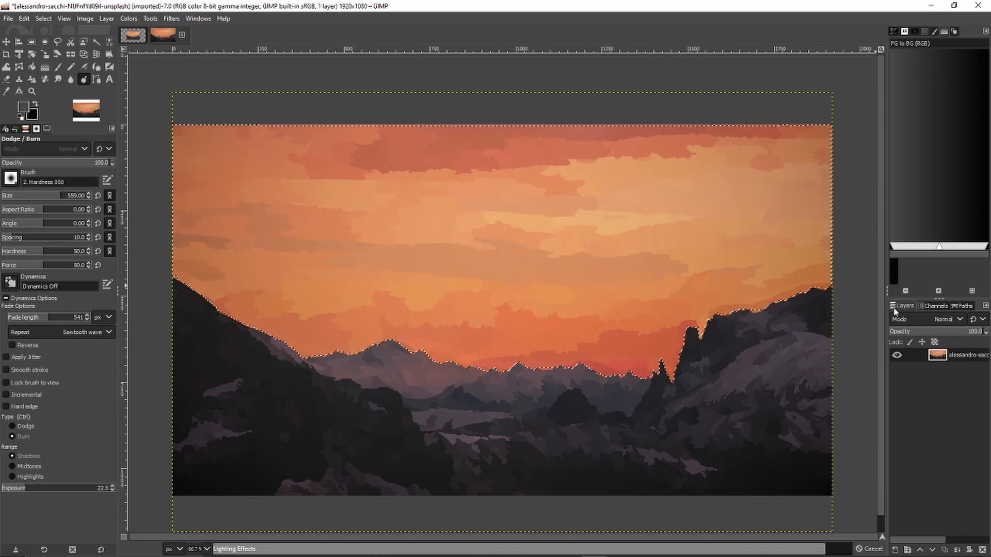
Step: Set the fade length to 757 px and burn the upper sky to deepen its orange and red tones
left_click_drag(56, 318, 61, 320)
mouse_move(186, 79)
left_mouse_down()
mouse_move(189, 133)
mouse_move(226, 159)
mouse_move(282, 169)
mouse_move(347, 145)
mouse_move(534, 179)
mouse_move(649, 155)
mouse_move(831, 196)
left_mouse_up()
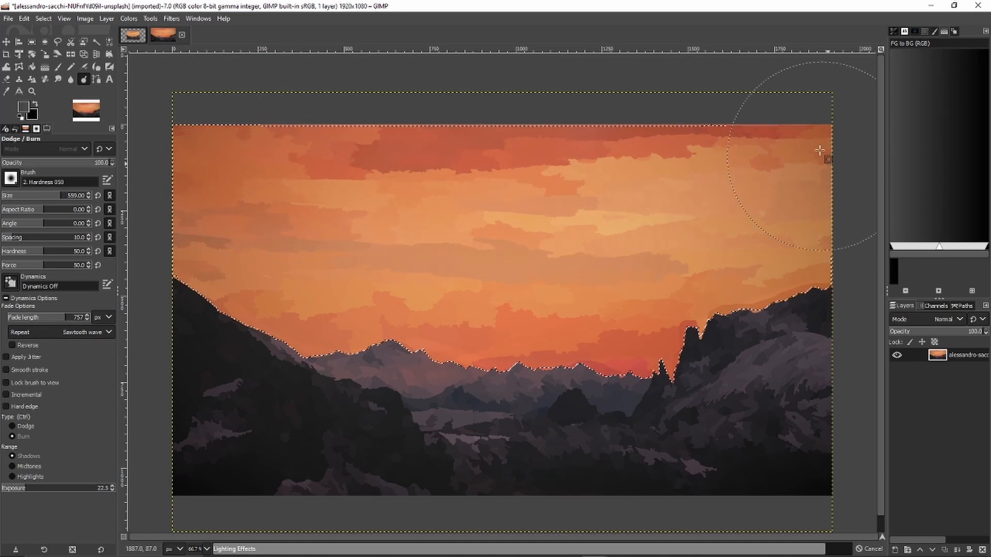
key("ctrl+z")
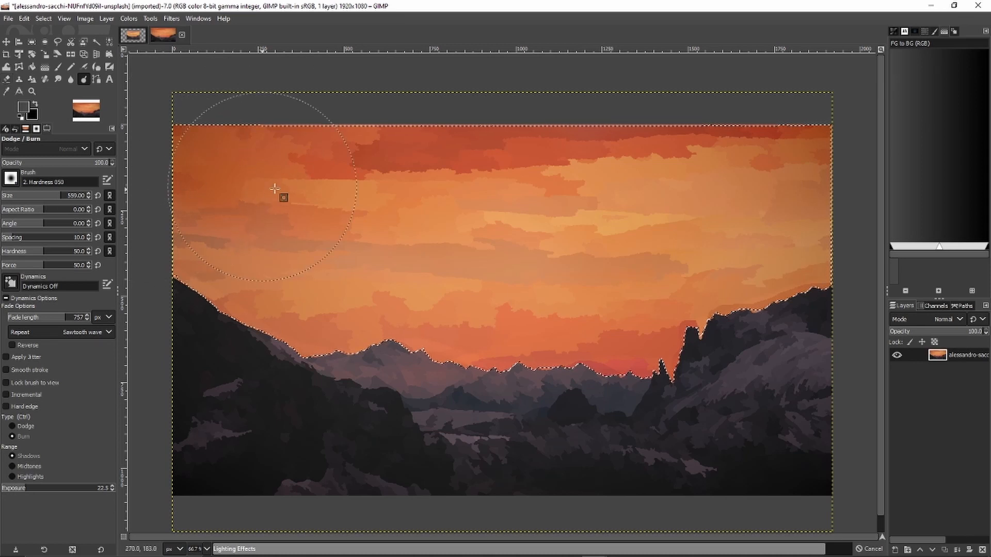
mouse_move(195, 210)
left_mouse_down()
mouse_move(242, 192)
mouse_move(383, 220)
mouse_move(459, 189)
mouse_move(560, 232)
mouse_move(620, 205)
mouse_move(787, 223)
mouse_move(660, 221)
mouse_move(583, 197)
left_mouse_up()
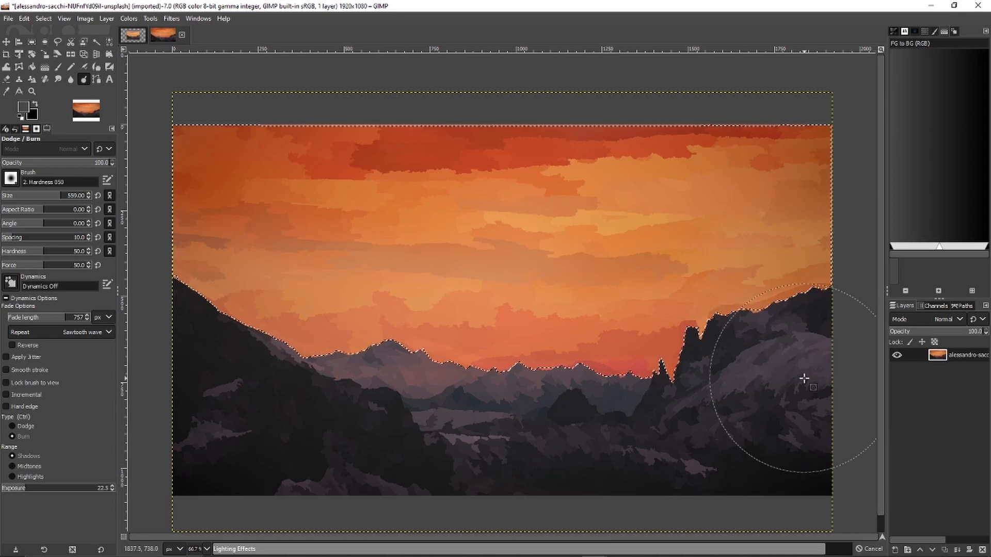
Step: Invert the selection to the mountains and dodge the shadows of the distant peaks with brush size 89 and exposure 11.0
scroll(805, 380, "down", 1)
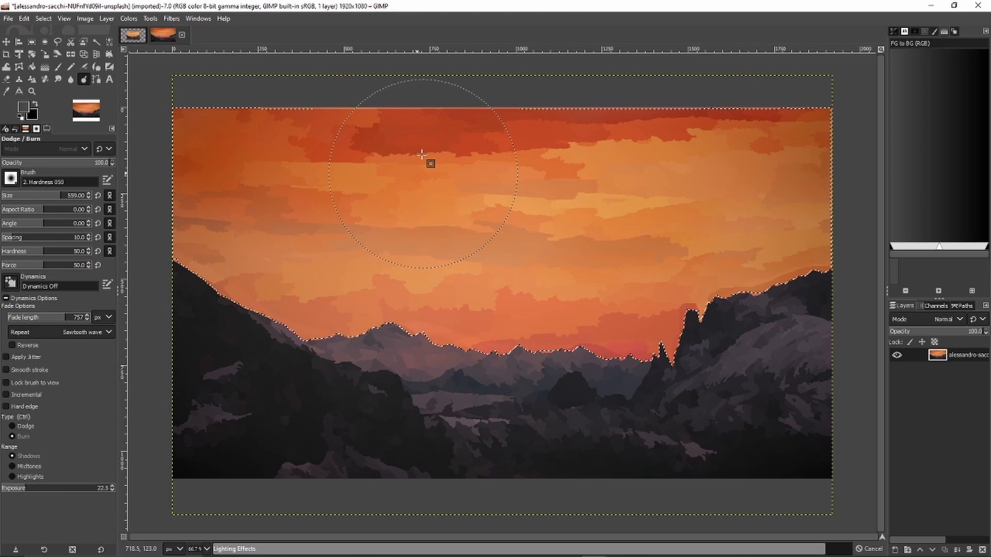
left_click(43, 19)
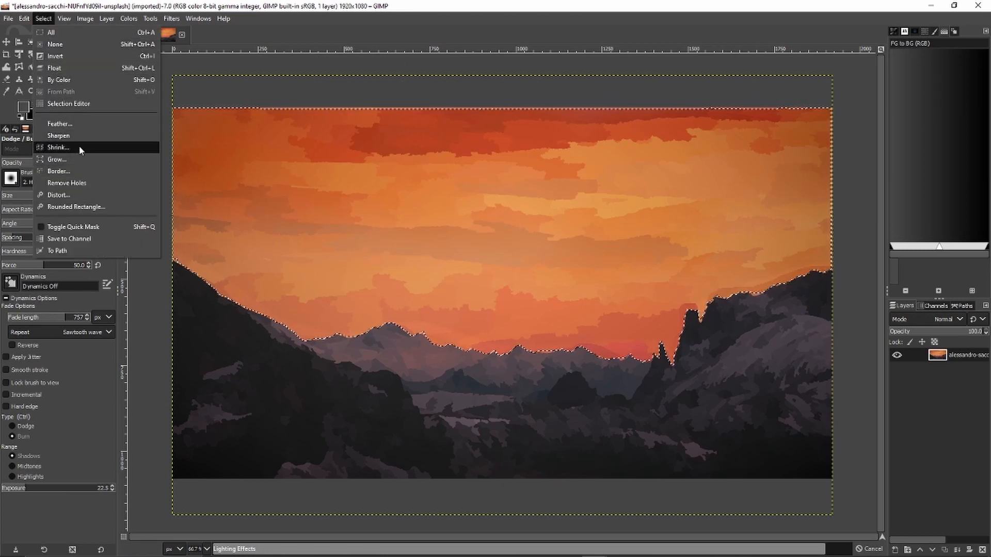
left_click(67, 57)
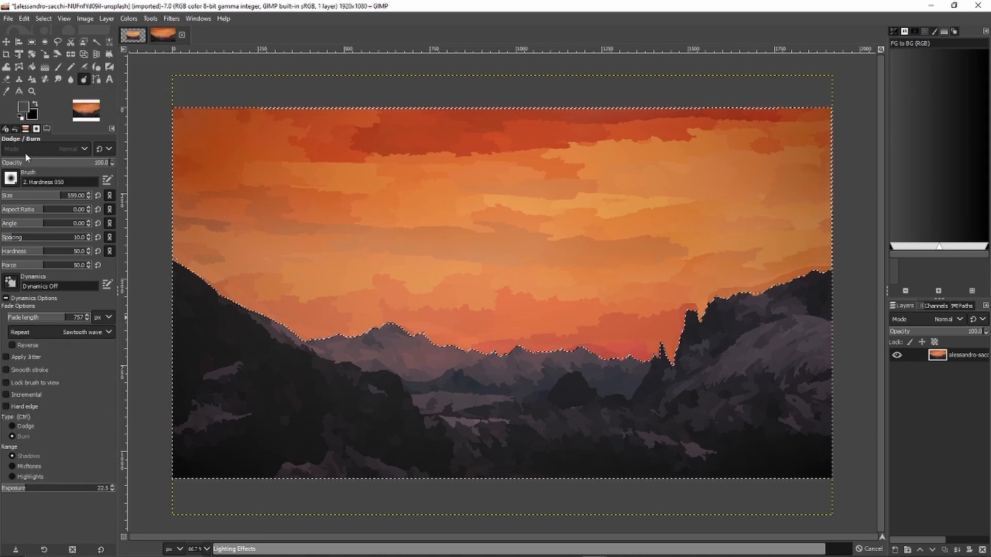
left_click(24, 199)
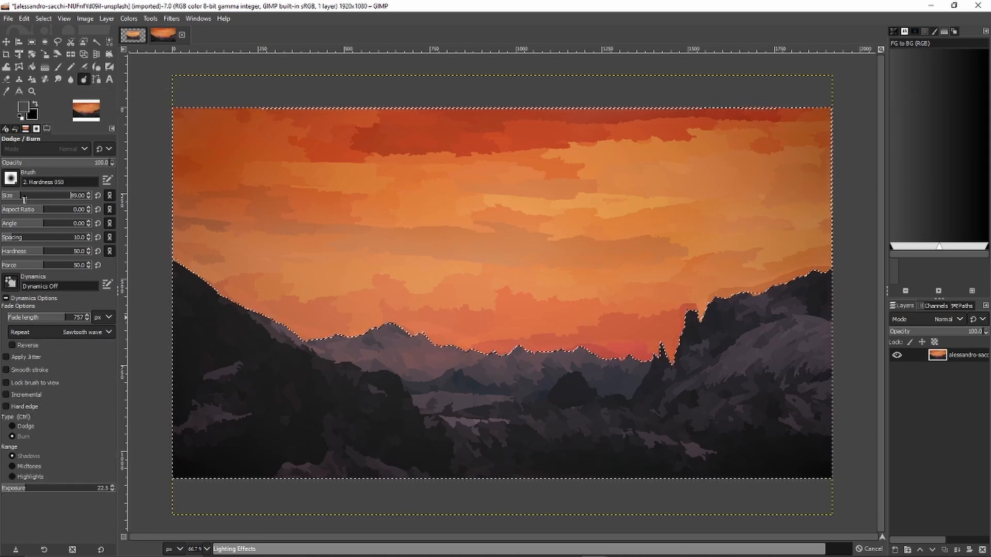
left_click(41, 434)
left_click(13, 487)
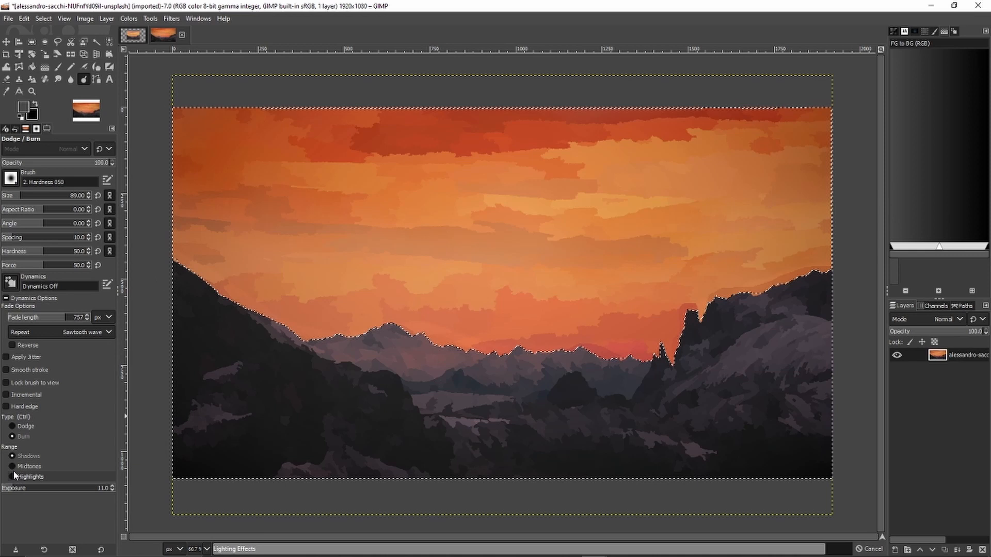
left_click(24, 426)
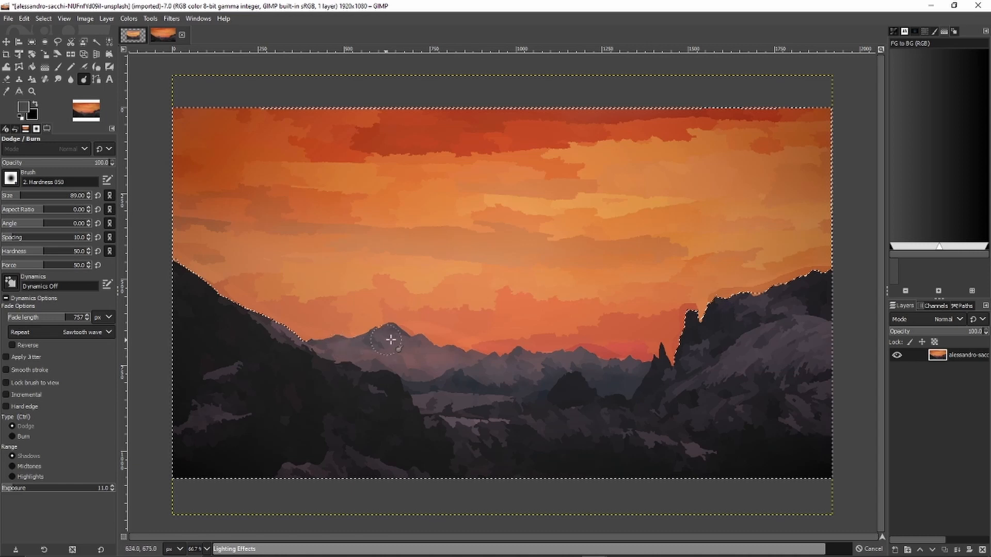
mouse_move(365, 338)
left_mouse_down()
mouse_move(321, 345)
mouse_move(292, 334)
left_mouse_up()
Step: Burn the shadows across the mountains, touch up the small dark hill in the valley, and clear the selection
left_click(19, 438)
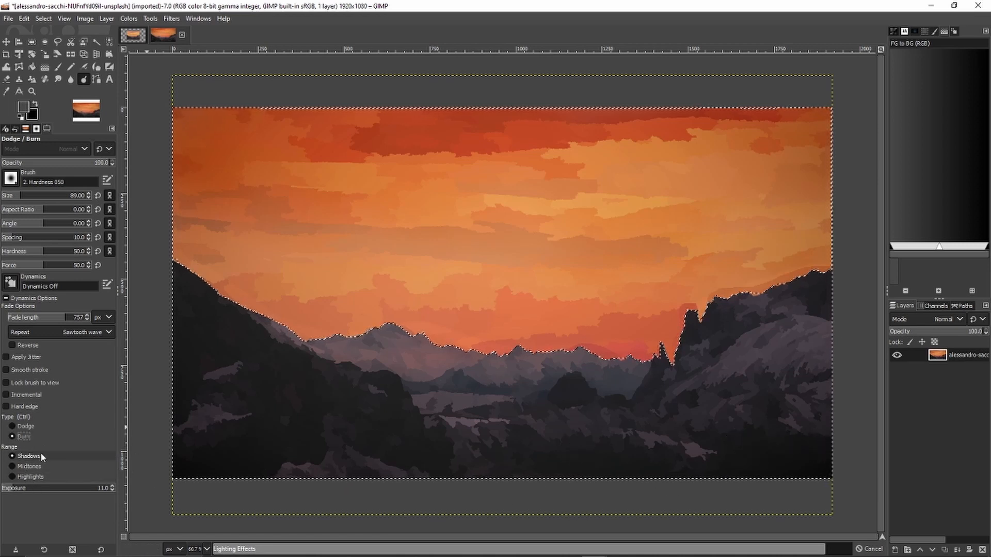
mouse_move(830, 289)
left_mouse_down()
mouse_move(767, 308)
mouse_move(823, 283)
mouse_move(824, 312)
mouse_move(811, 329)
mouse_move(824, 338)
mouse_move(830, 288)
mouse_move(718, 315)
mouse_move(611, 458)
mouse_move(641, 472)
mouse_move(714, 477)
mouse_move(672, 446)
mouse_move(661, 411)
mouse_move(727, 345)
mouse_move(784, 315)
mouse_move(802, 387)
mouse_move(839, 439)
mouse_move(585, 458)
mouse_move(612, 473)
mouse_move(603, 419)
mouse_move(622, 408)
mouse_move(661, 442)
mouse_move(517, 468)
mouse_move(587, 474)
mouse_move(423, 427)
mouse_move(352, 439)
mouse_move(311, 459)
mouse_move(182, 456)
mouse_move(173, 451)
mouse_move(199, 442)
mouse_move(253, 444)
mouse_move(399, 414)
mouse_move(375, 400)
mouse_move(379, 390)
mouse_move(407, 407)
mouse_move(387, 387)
mouse_move(335, 390)
mouse_move(150, 429)
mouse_move(168, 313)
mouse_move(207, 380)
mouse_move(194, 306)
mouse_move(220, 318)
mouse_move(269, 404)
mouse_move(216, 316)
mouse_move(243, 397)
mouse_move(216, 389)
mouse_move(179, 288)
mouse_move(299, 379)
mouse_move(372, 388)
mouse_move(228, 311)
mouse_move(315, 383)
mouse_move(230, 361)
mouse_move(193, 363)
left_mouse_up()
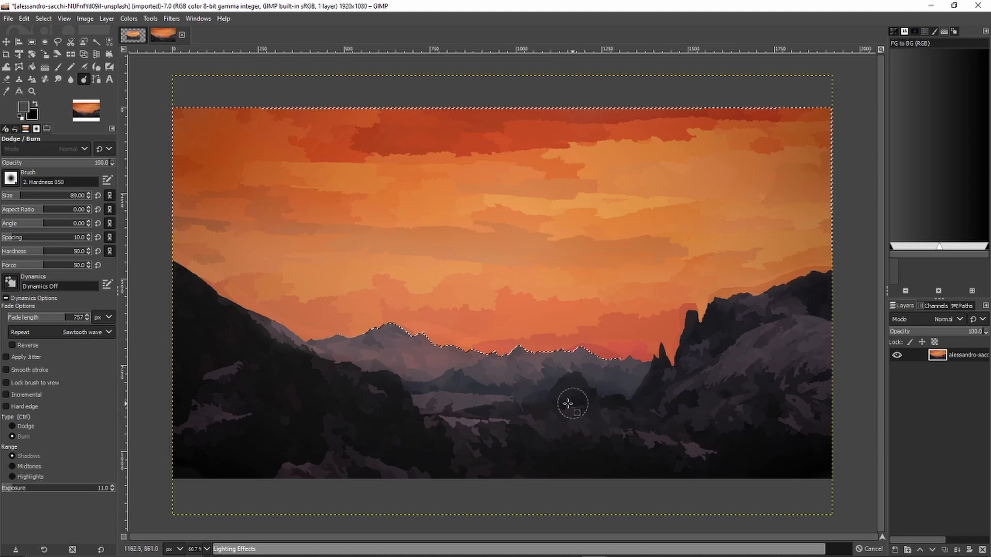
mouse_move(558, 395)
left_mouse_down()
mouse_move(582, 398)
mouse_move(573, 384)
left_mouse_up()
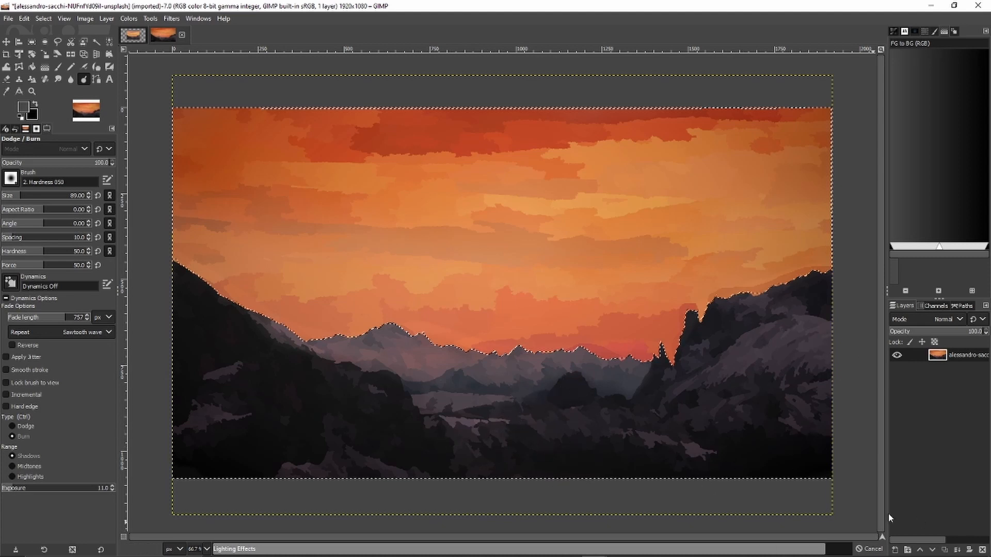
left_click(44, 19)
left_click(52, 43)
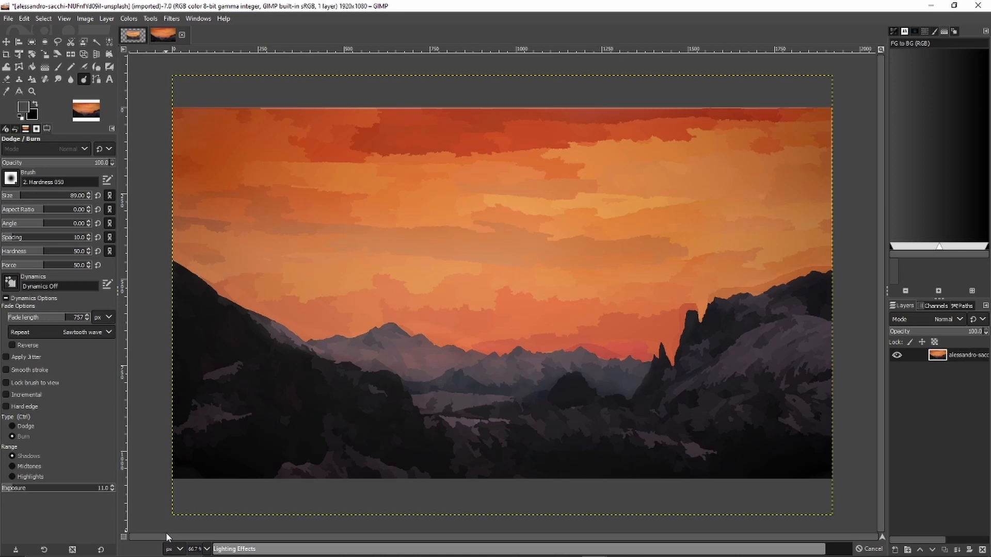
Step: Add a 1920 × 1080 px transparent layer named "Starting soon" above the photo layer
right_click(945, 355)
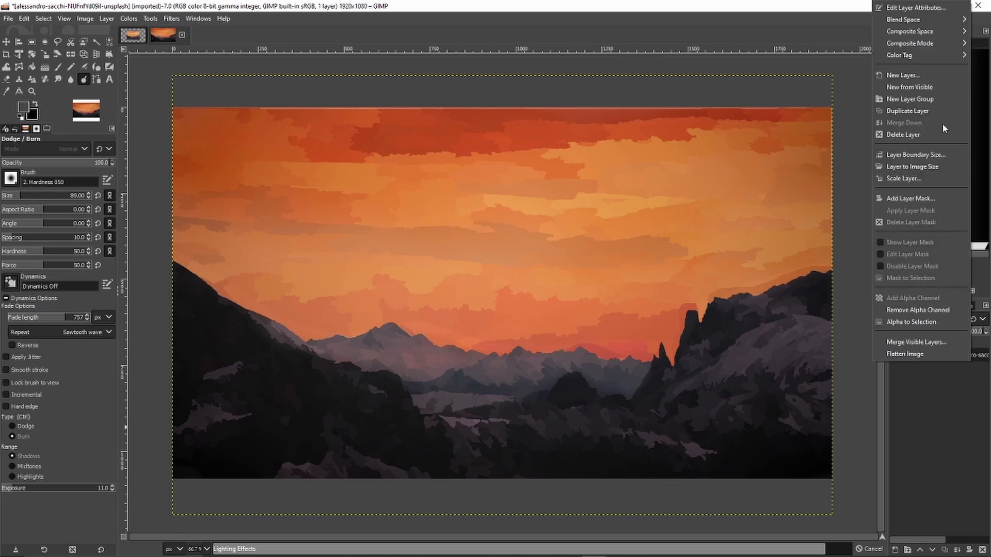
left_click(908, 75)
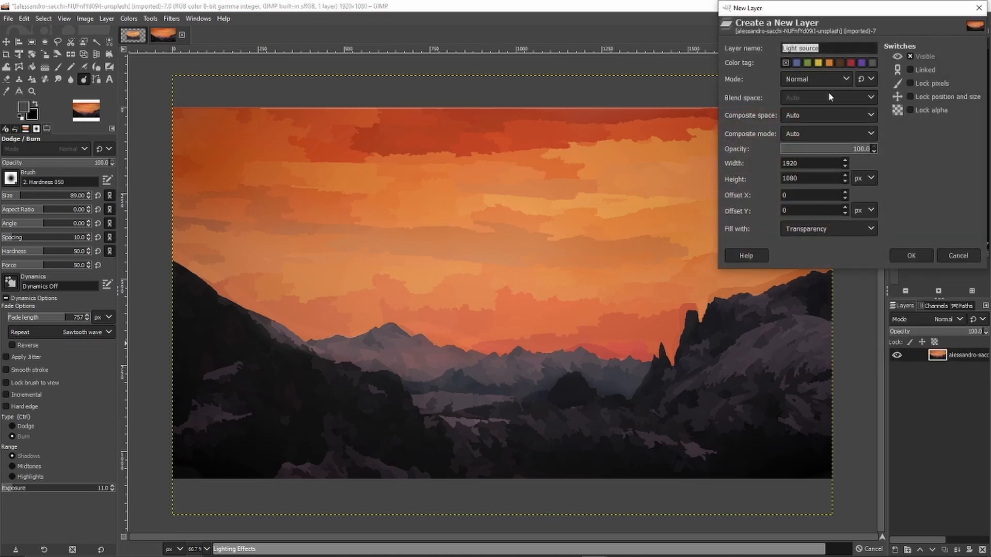
type("l")
key("Return")
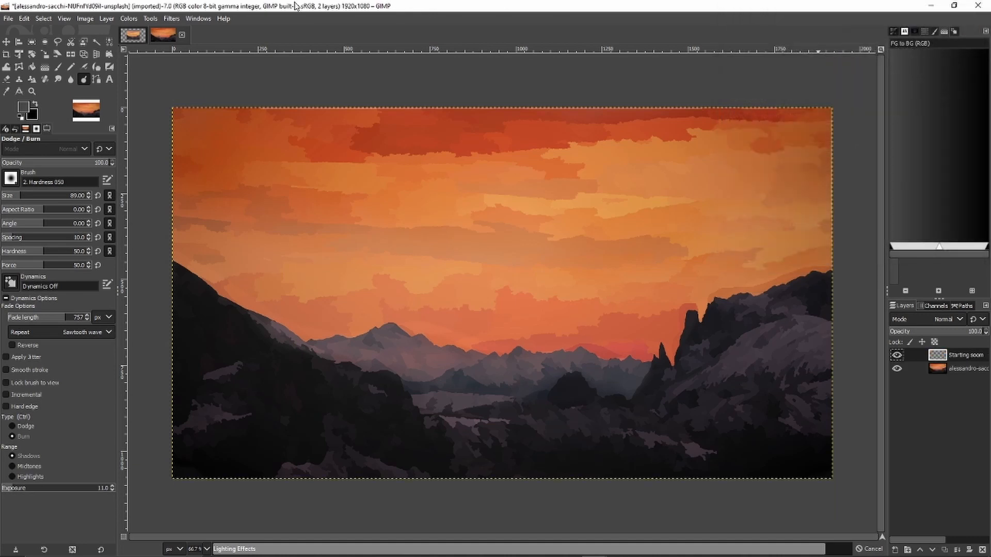
Step: Add the text "STARTING SOON" in white (ffffff) Bebas Neue over the middle of the sky
key("t")
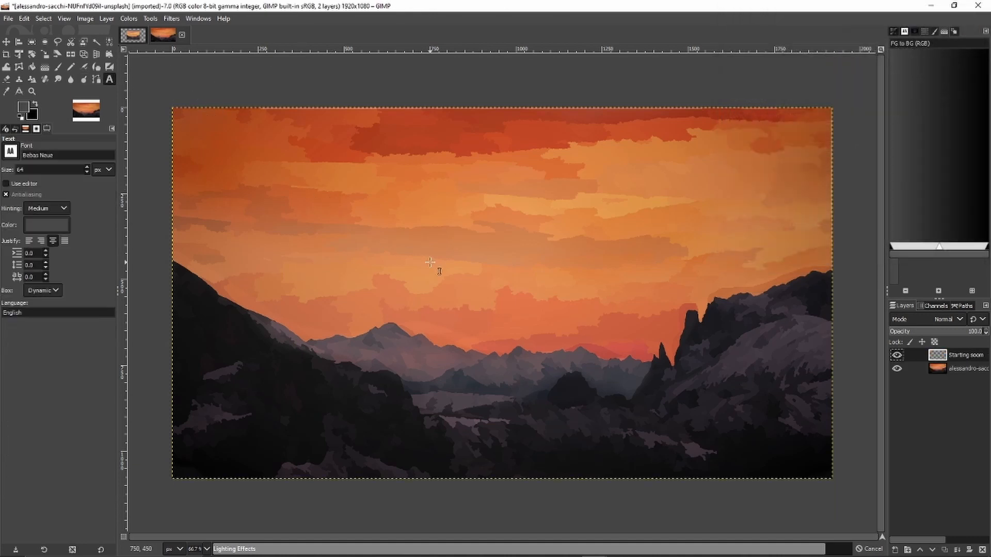
left_click(404, 252)
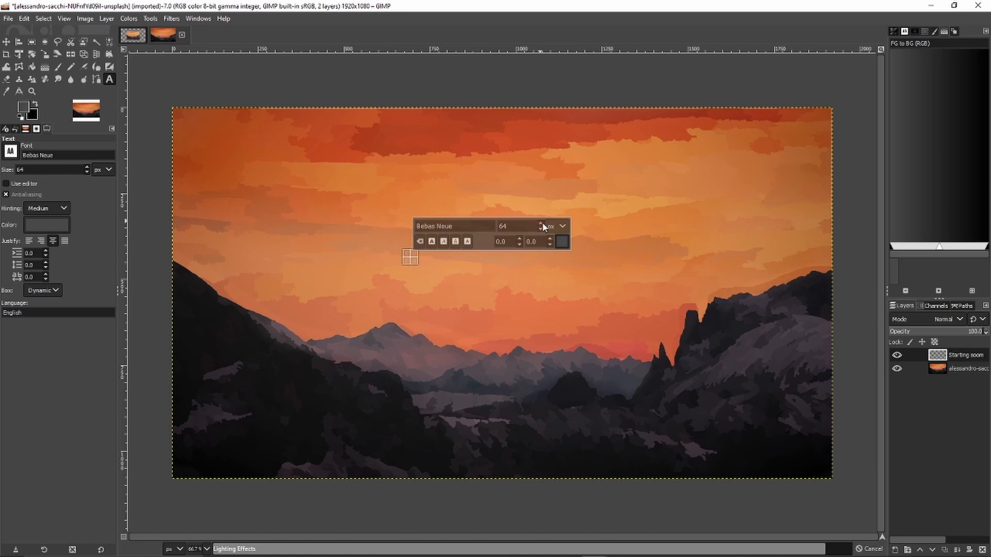
left_click(562, 241)
left_click(585, 295)
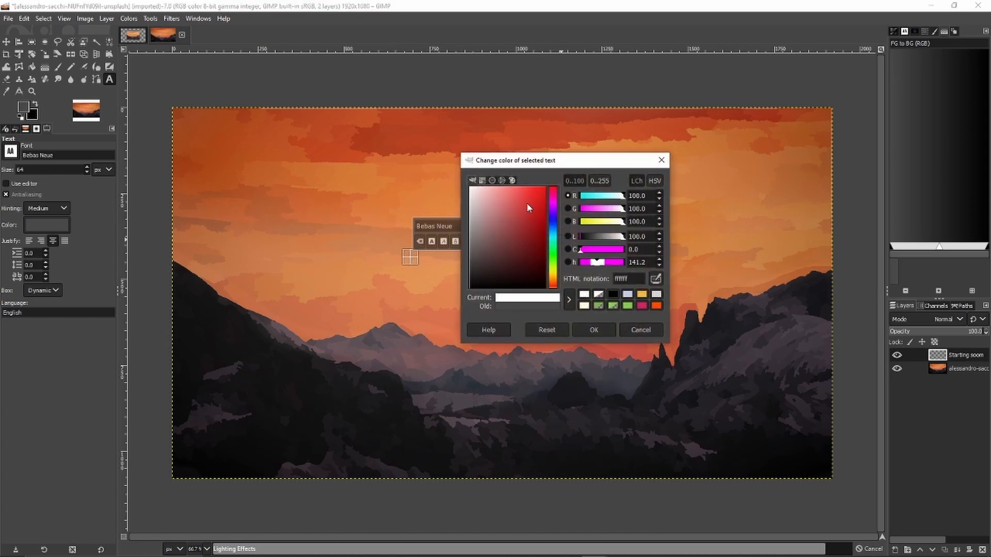
left_click(593, 330)
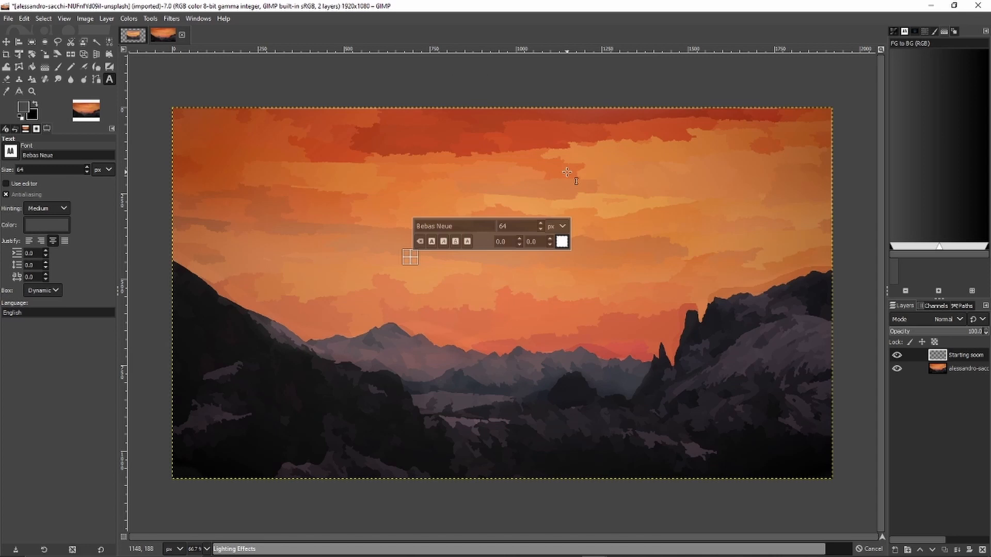
type("STARTING")
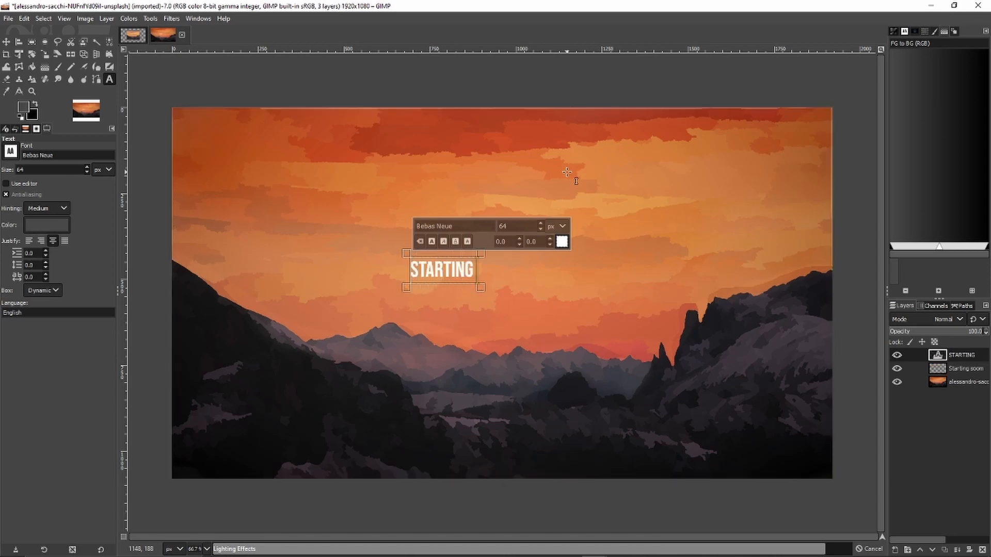
type(" SOON")
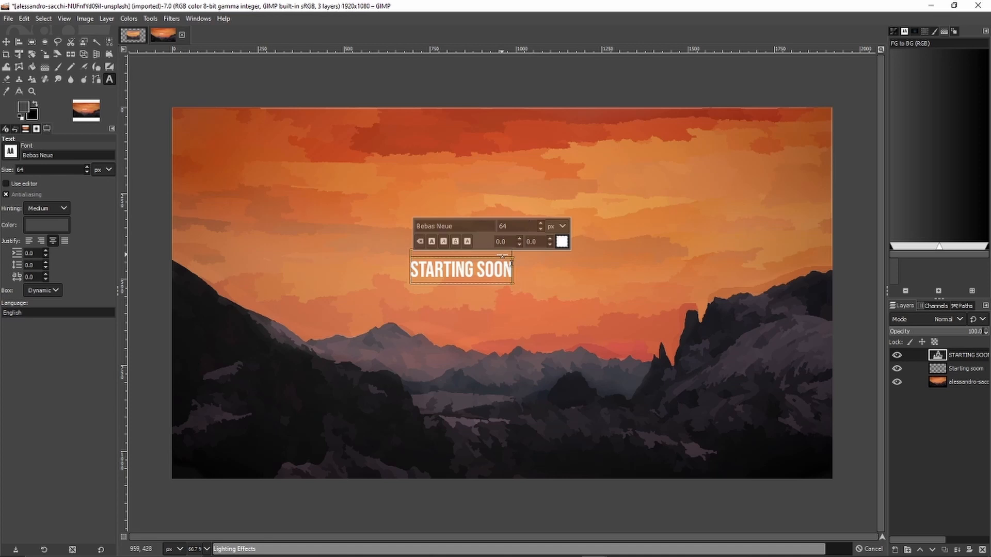
Step: Enlarge the whole "STARTING SOON" text to a font size of 219 px
key("ctrl+a")
left_click(542, 226)
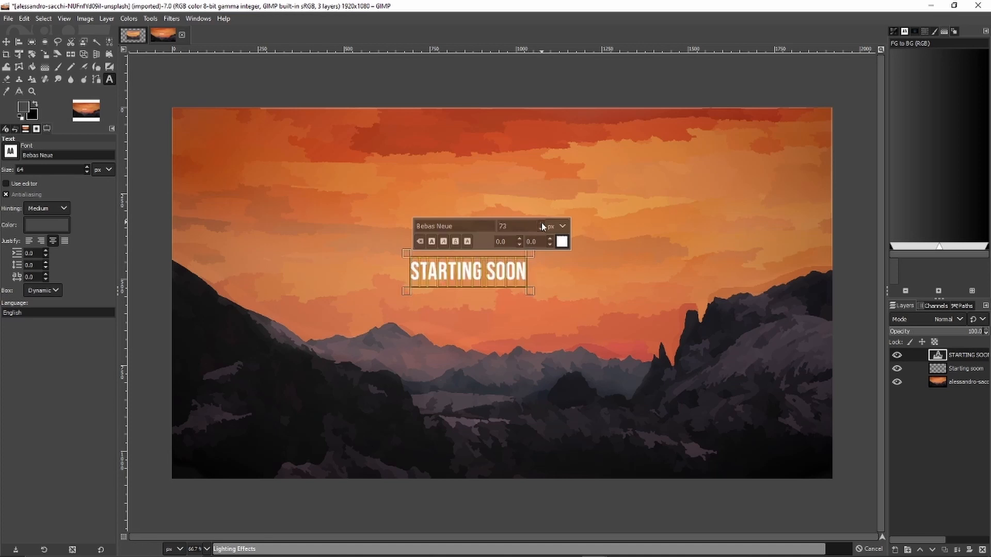
left_click_drag(542, 226, 541, 226)
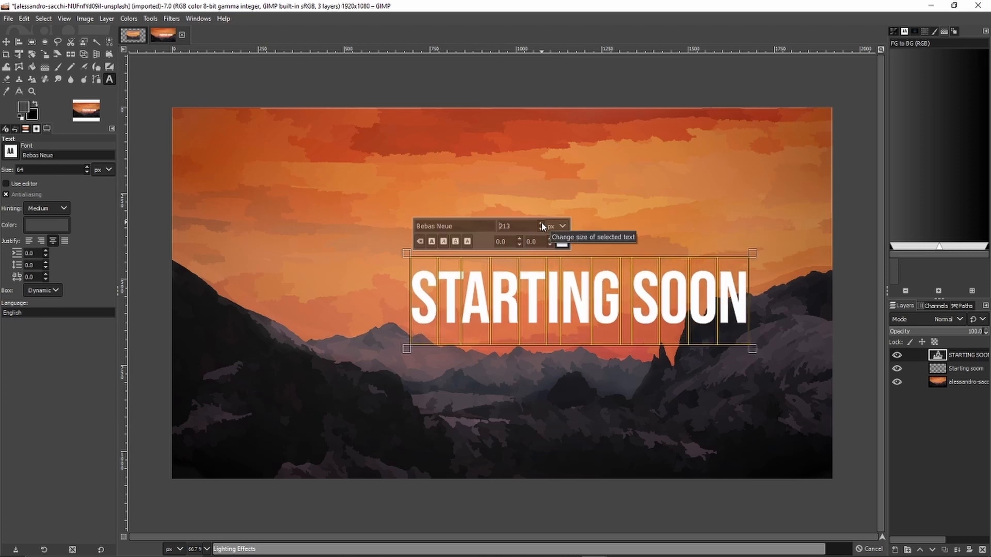
left_click(541, 225)
left_click(541, 225)
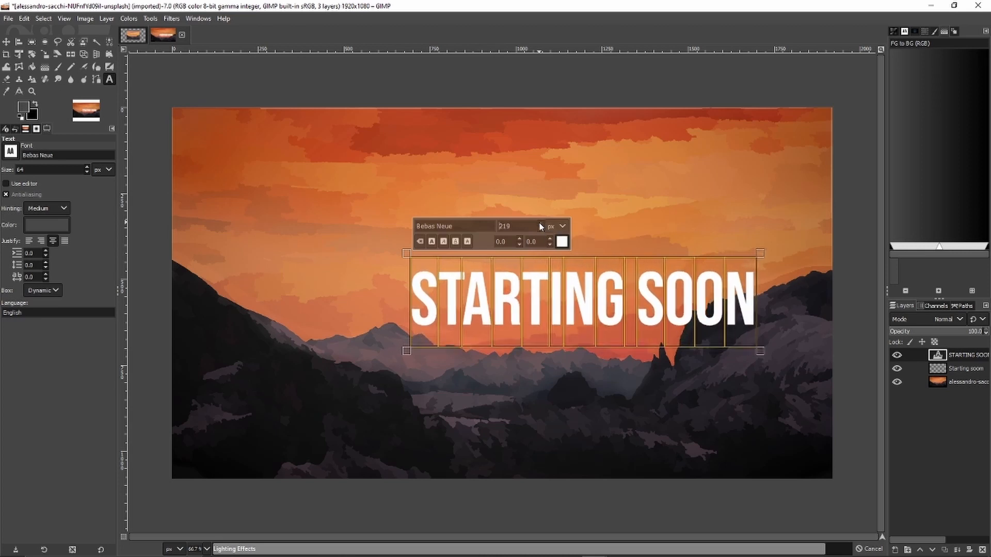
Step: Set the "STARTING SOON" text's font size to 220 px and add a horizontal guide at 50 % of the image
left_click(540, 225)
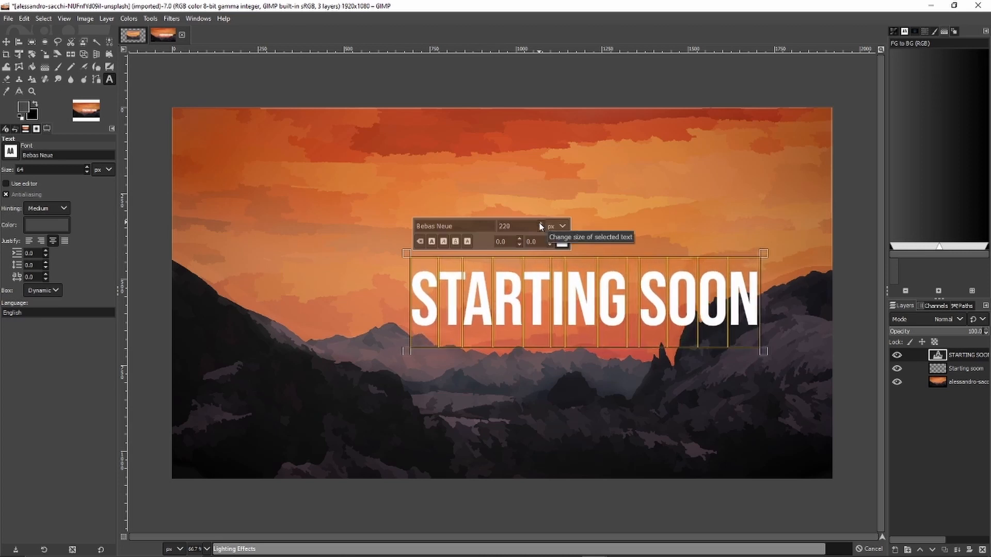
left_click(92, 20)
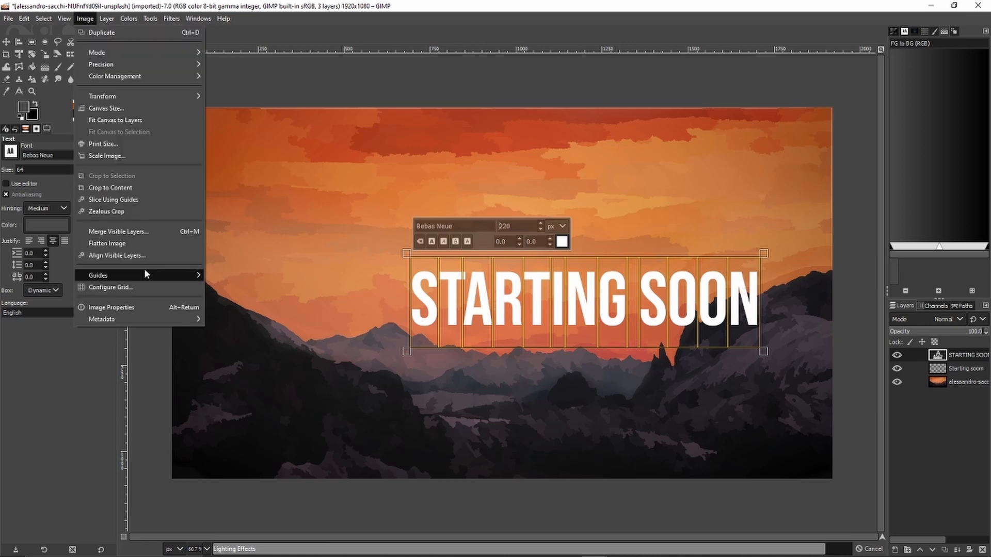
mouse_move(144, 274)
left_click(243, 274)
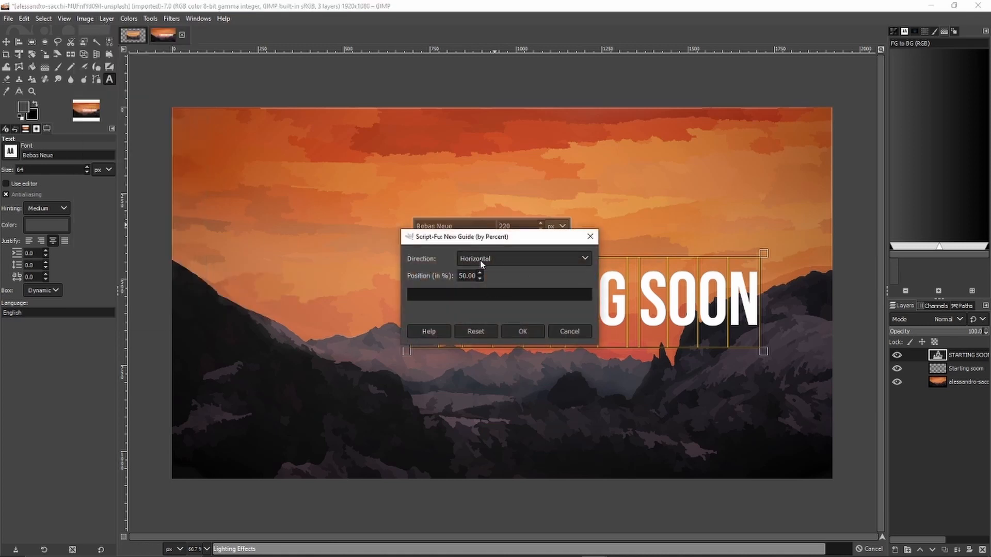
left_click(523, 331)
Step: Add a vertical guide at 50 % and move the "STARTING SOON" text to centre it on the crossing guides
left_click(86, 18)
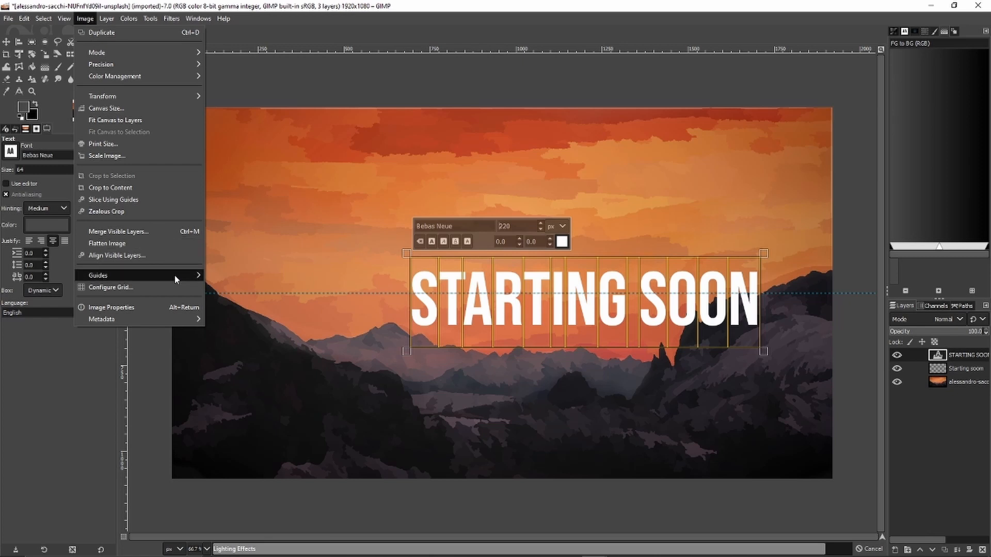
mouse_move(175, 279)
left_click(245, 274)
left_click(501, 261)
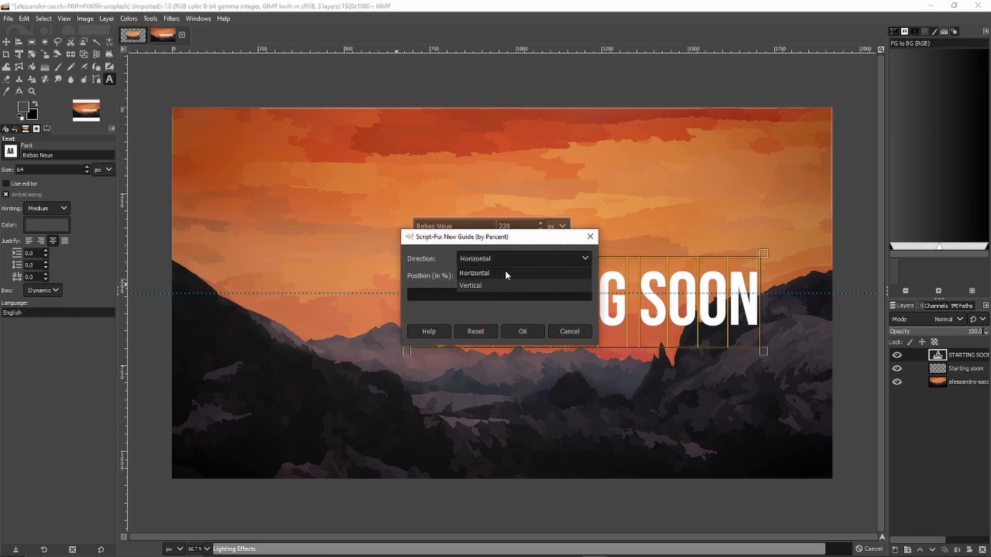
left_click(502, 285)
left_click(522, 331)
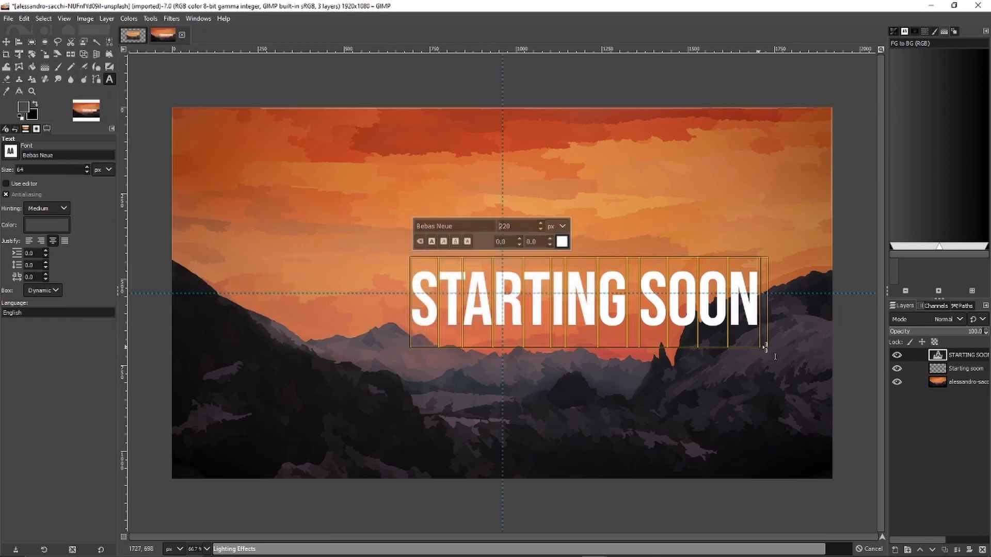
left_click(6, 41)
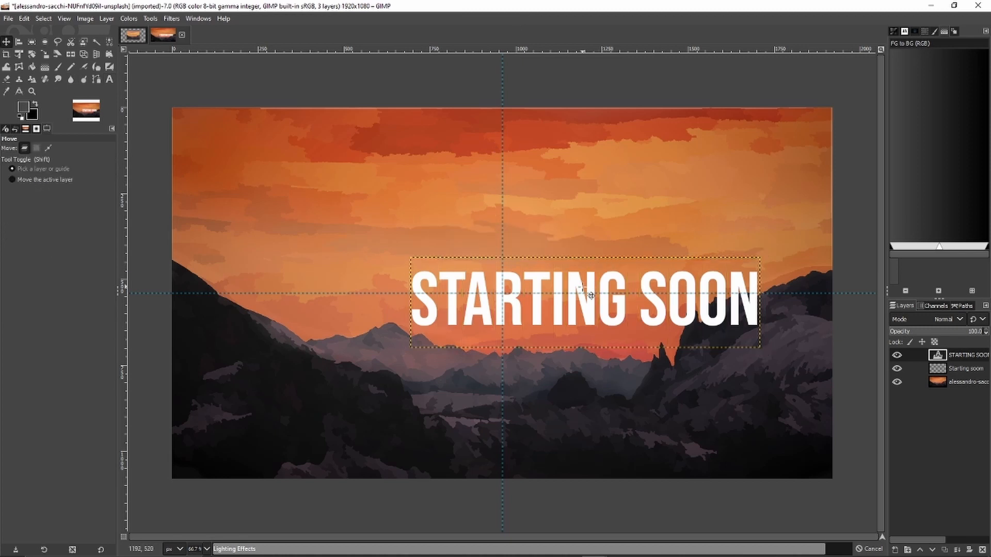
left_click_drag(588, 295, 504, 297)
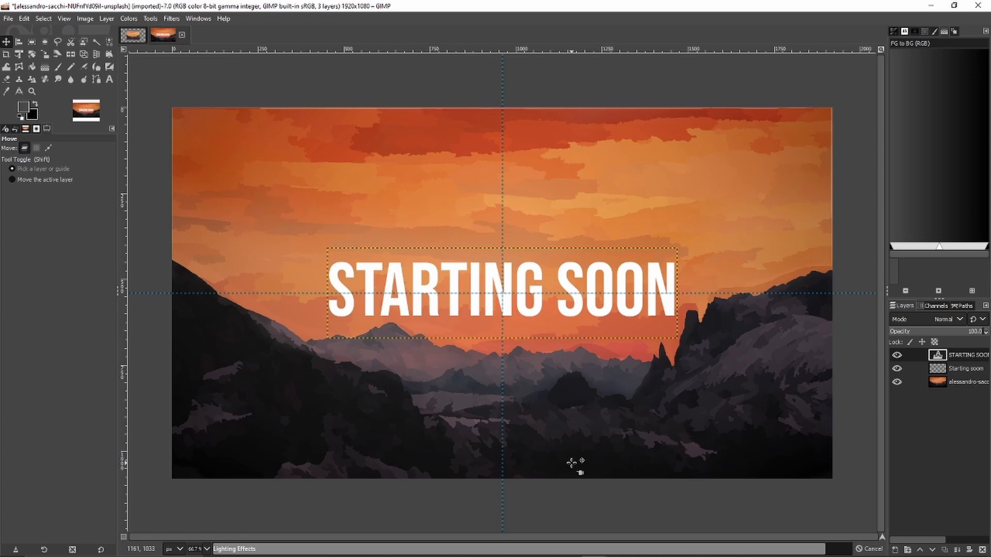
Step: Apply a black Drop Shadow to the title with X and Y at 20, blur radius 10 and opacity slightly above 0.5
left_click(172, 19)
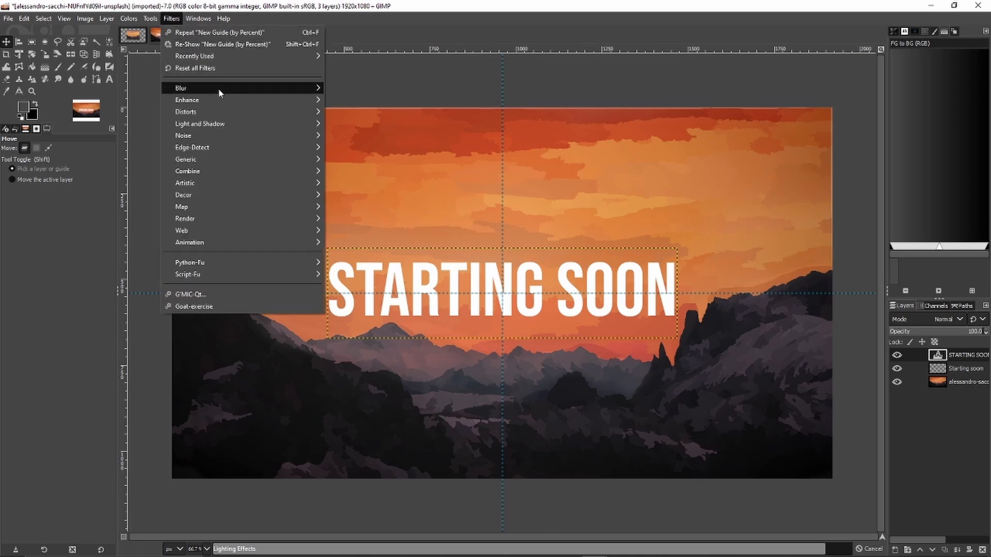
mouse_move(253, 122)
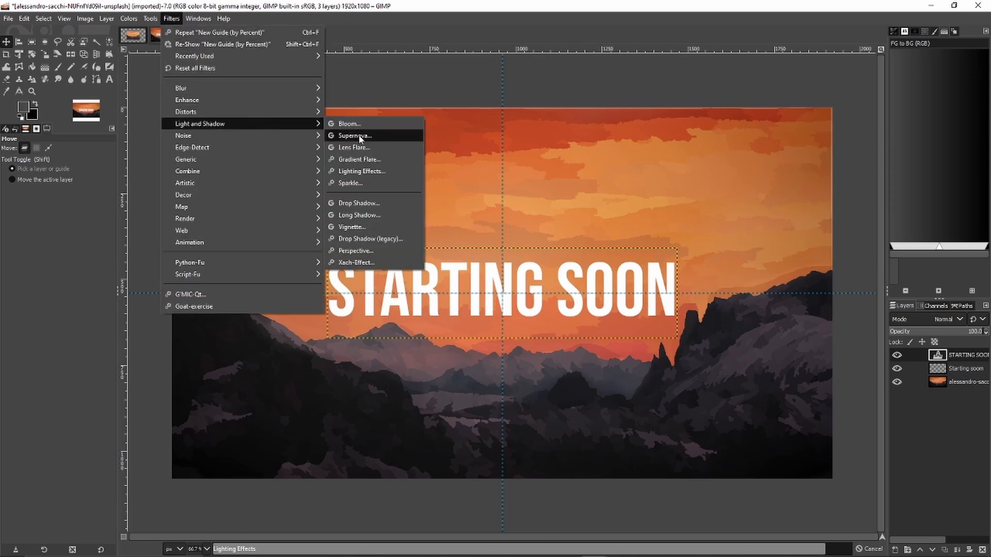
left_click(386, 206)
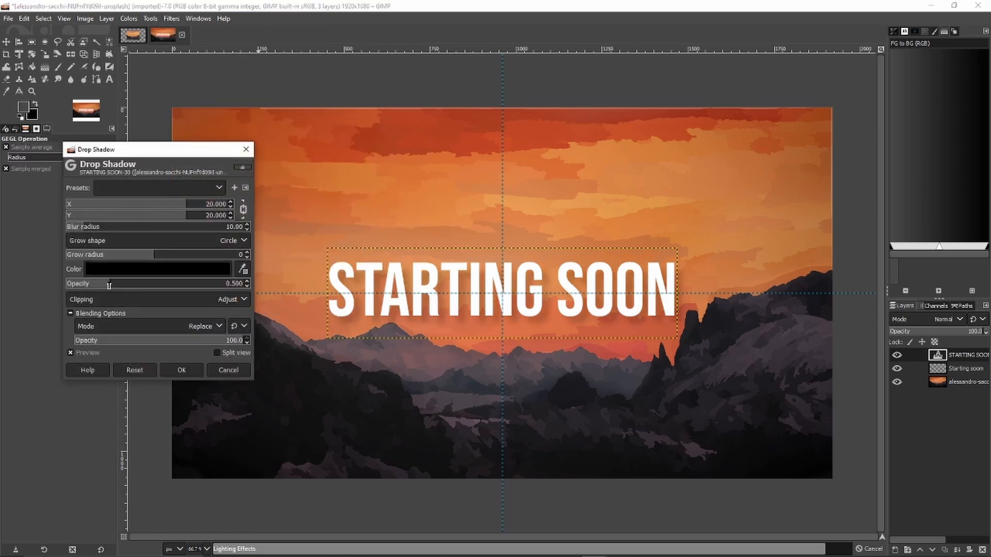
left_click_drag(108, 285, 115, 285)
left_click(183, 370)
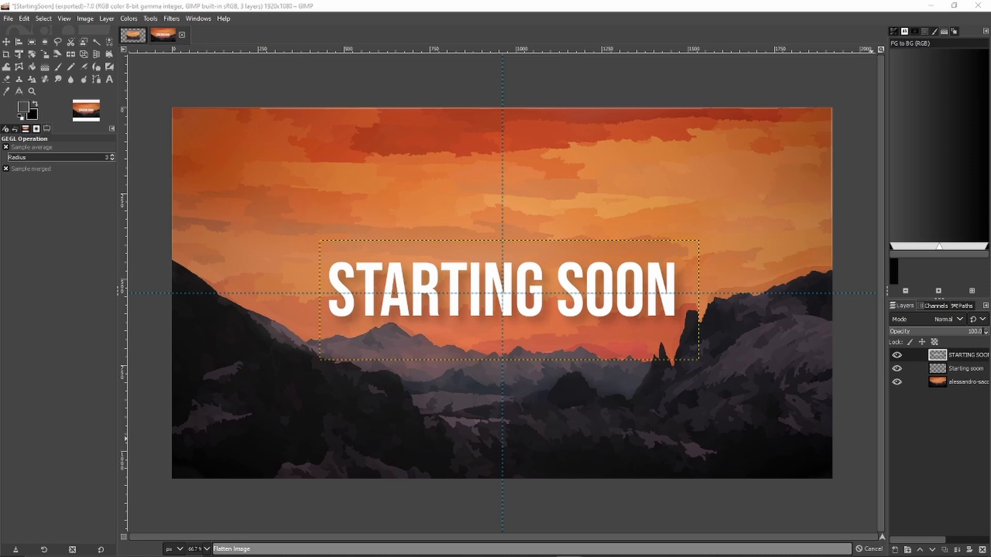
Step: Check the exported StartingSoon.jpg in the Photos viewer and close it to return to GIMP
left_click_drag(990, 51, 536, 49)
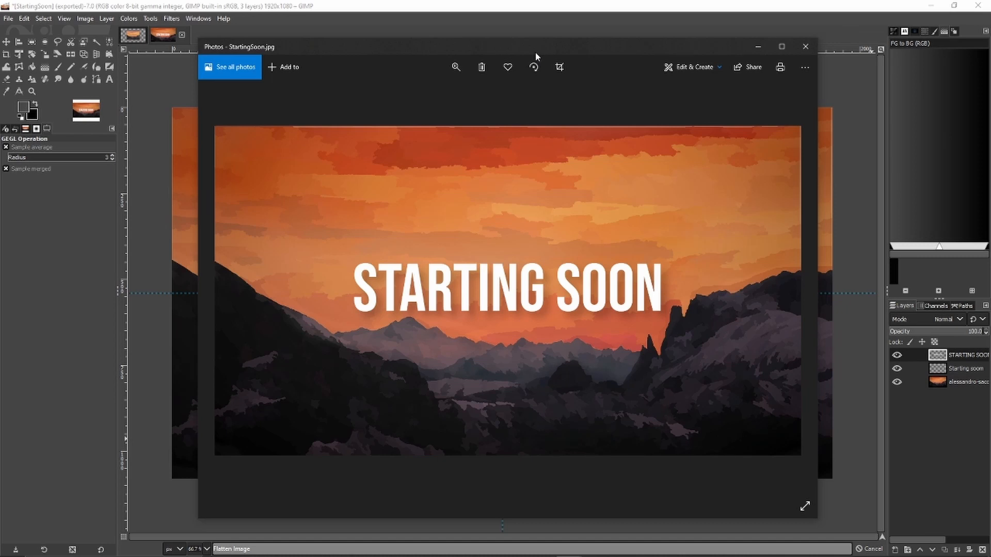
left_click(803, 49)
Step: Duplicate the "STARTING SOON" text layer twice and hide the second text layer from the top
right_click(959, 359)
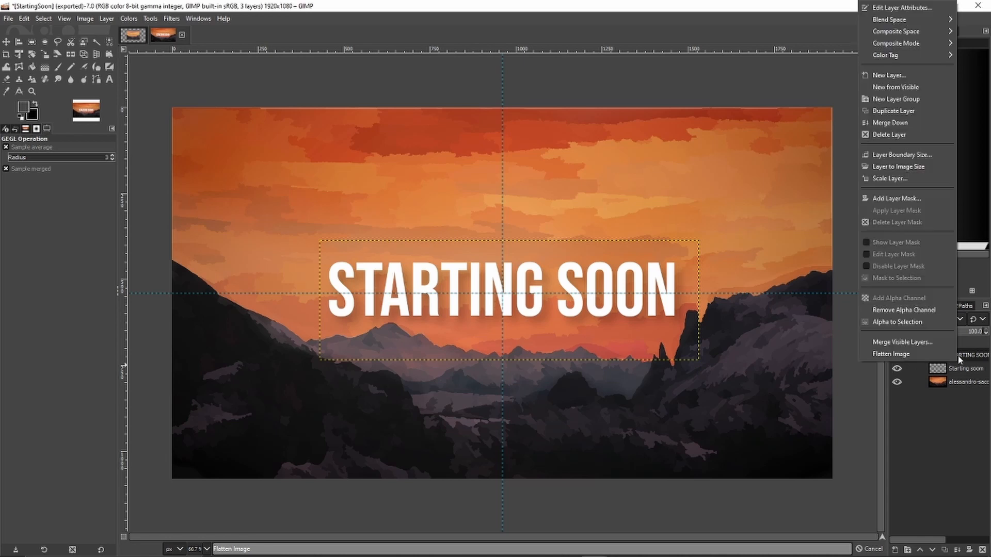
left_click(894, 110)
right_click(960, 419)
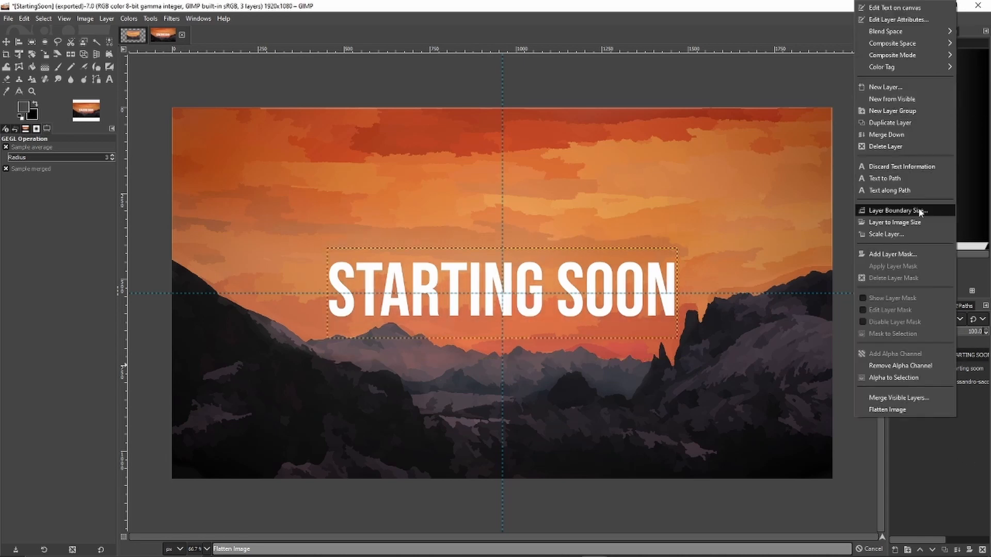
left_click(896, 169)
left_click(899, 369)
Step: Open the topmost "STARTING SOON" copy for text editing with its whole text selected
key("t")
triple_click(509, 302)
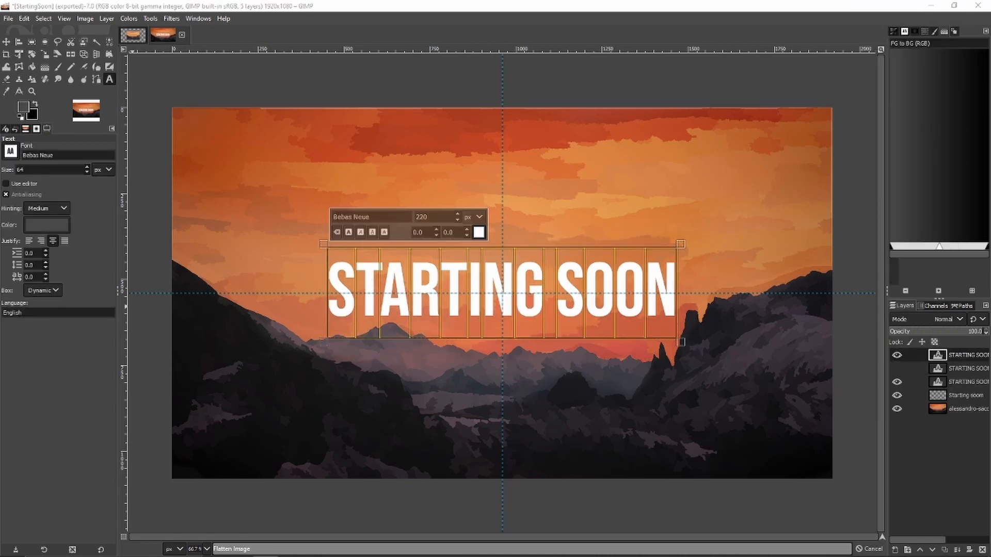